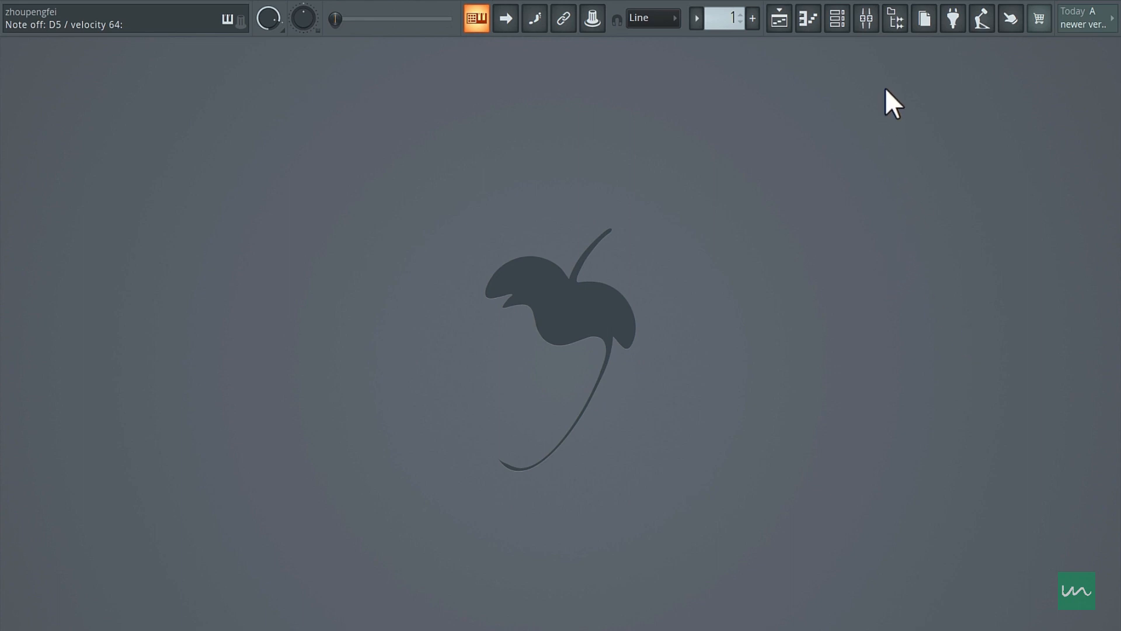
# - Show the sample browser and the channel rack, and move the channel rack clear of the browser
pyautogui.click(897, 22)
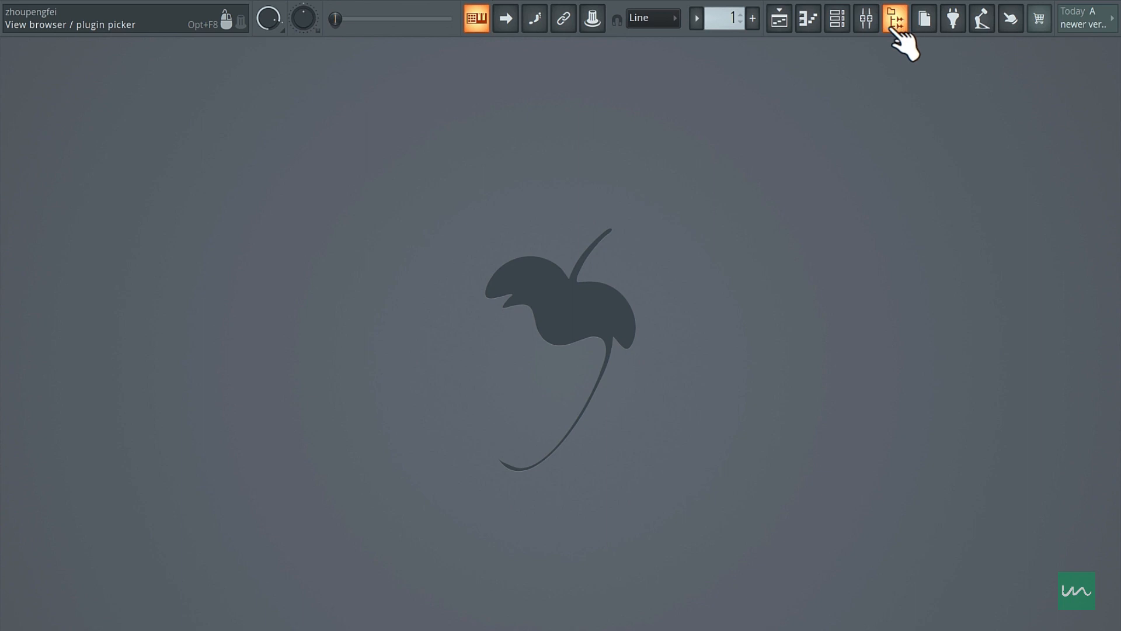
pyautogui.click(894, 24)
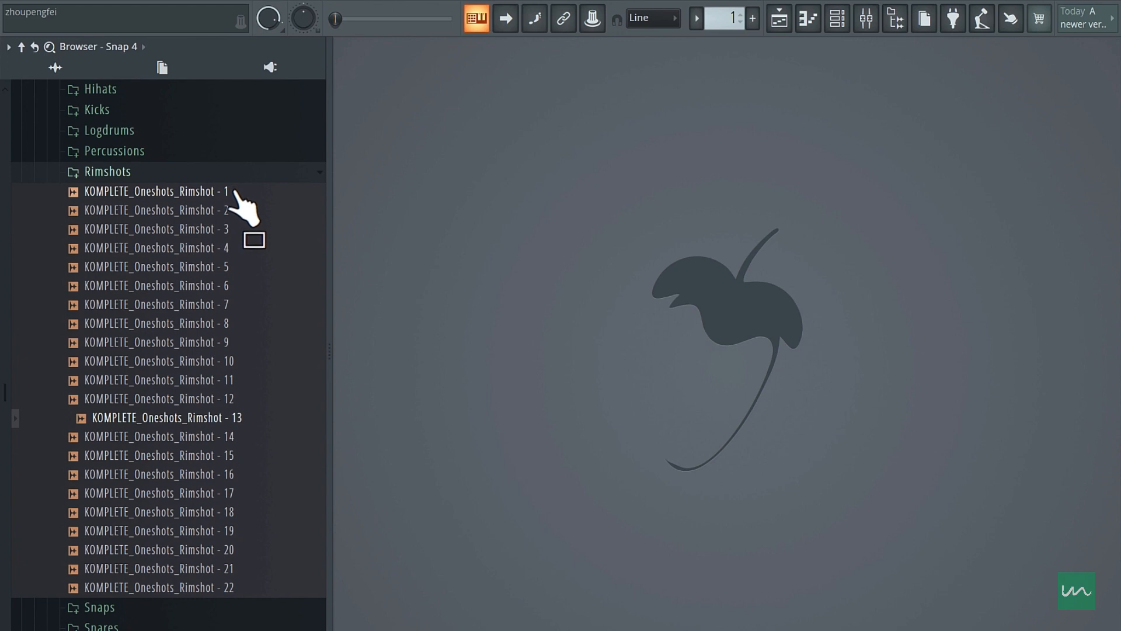
pyautogui.click(831, 30)
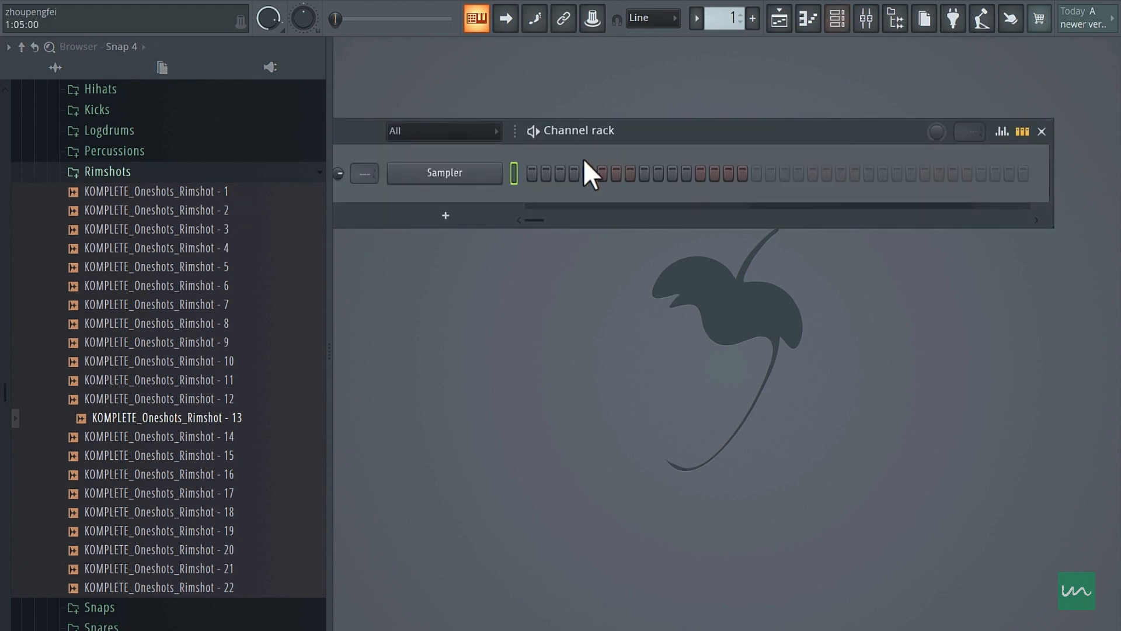
pyautogui.moveTo(612, 125); pyautogui.dragTo(679, 104)
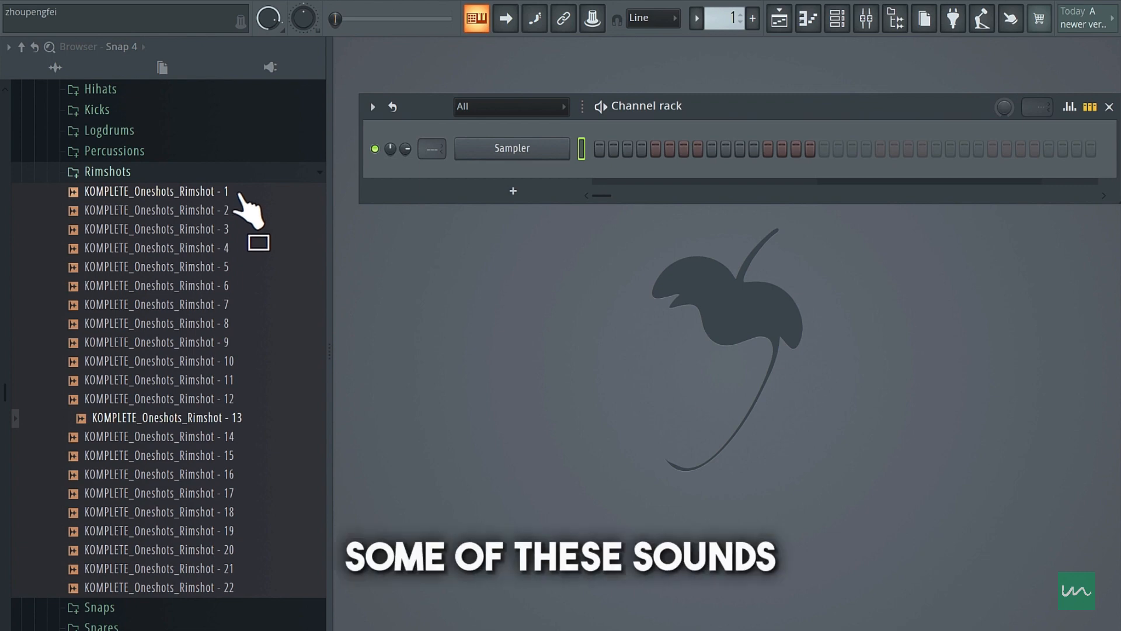
# - Audition the rimshot one-shots in the Rimshots folder to compare their sounds
pyautogui.click(229, 230)
pyautogui.click(207, 327)
pyautogui.click(208, 270)
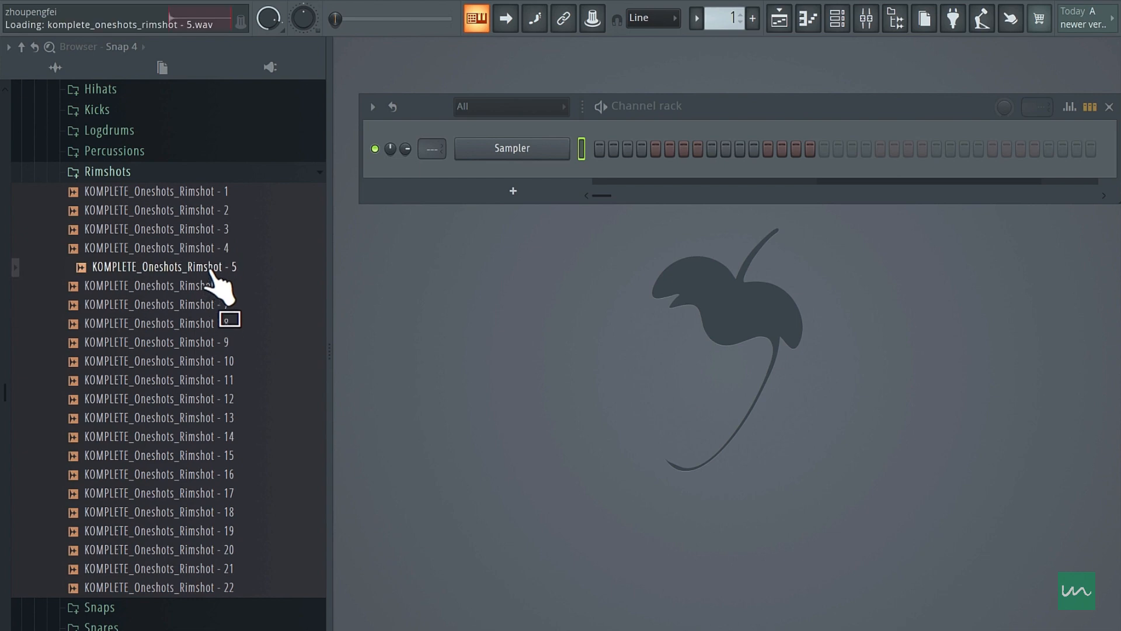
pyautogui.click(208, 253)
pyautogui.click(210, 270)
pyautogui.click(211, 248)
pyautogui.click(214, 230)
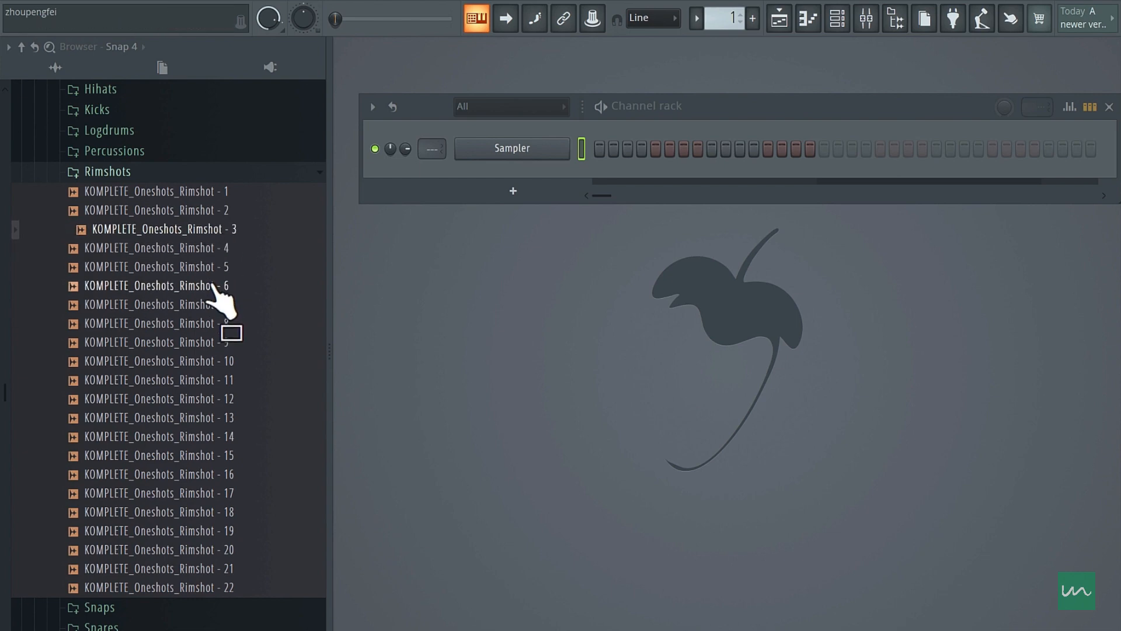
pyautogui.click(211, 287)
pyautogui.click(214, 305)
pyautogui.click(215, 324)
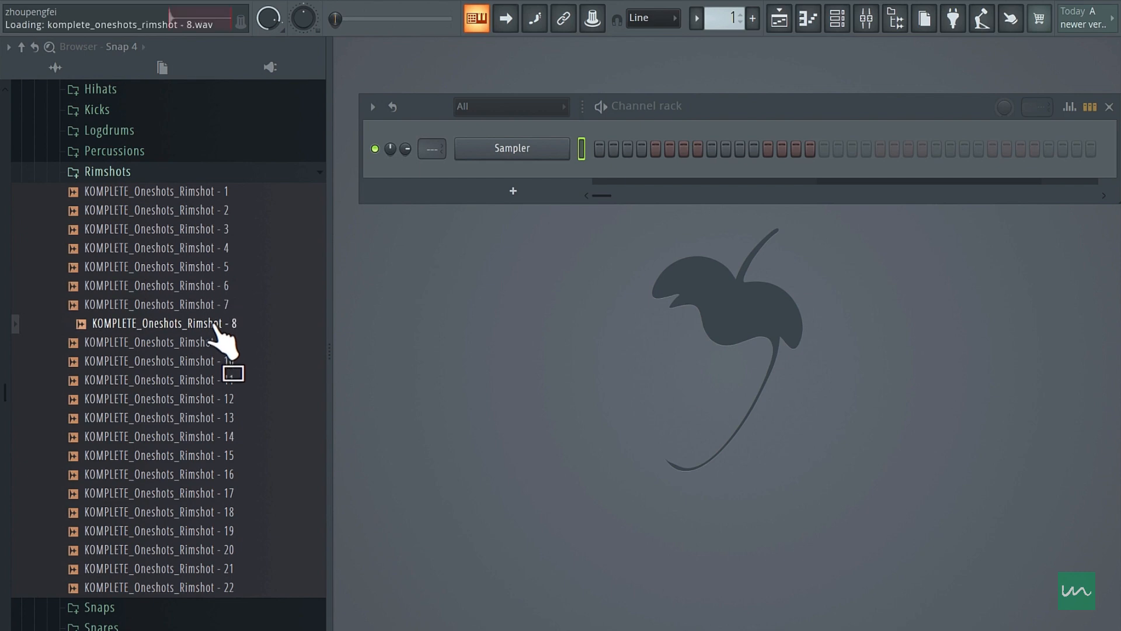
pyautogui.click(215, 342)
pyautogui.click(216, 361)
pyautogui.click(209, 399)
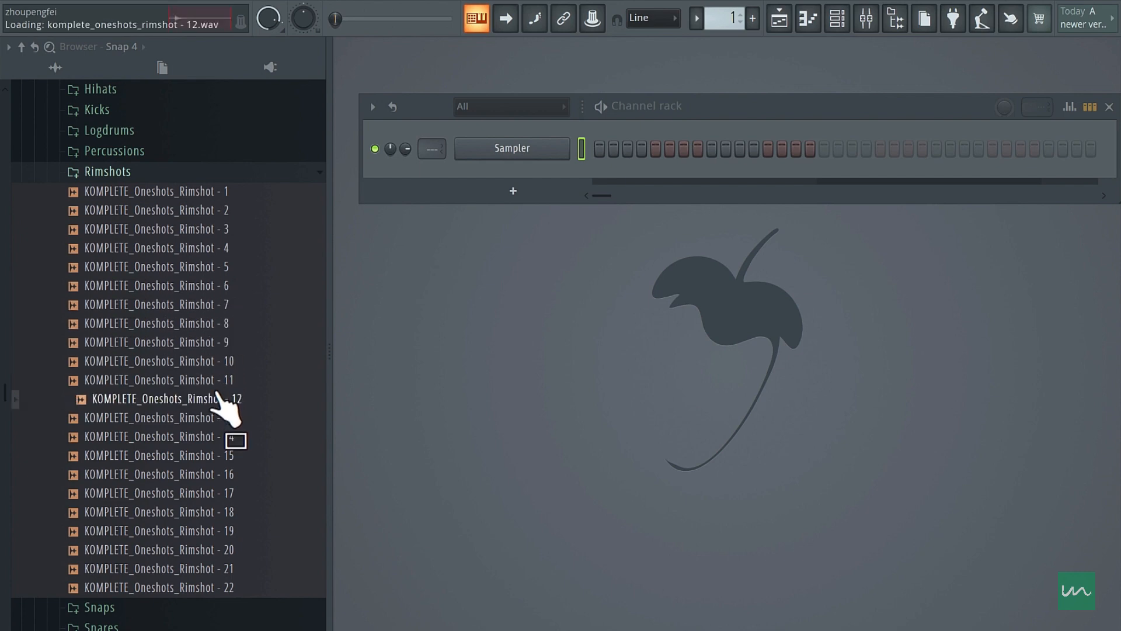
pyautogui.click(210, 417)
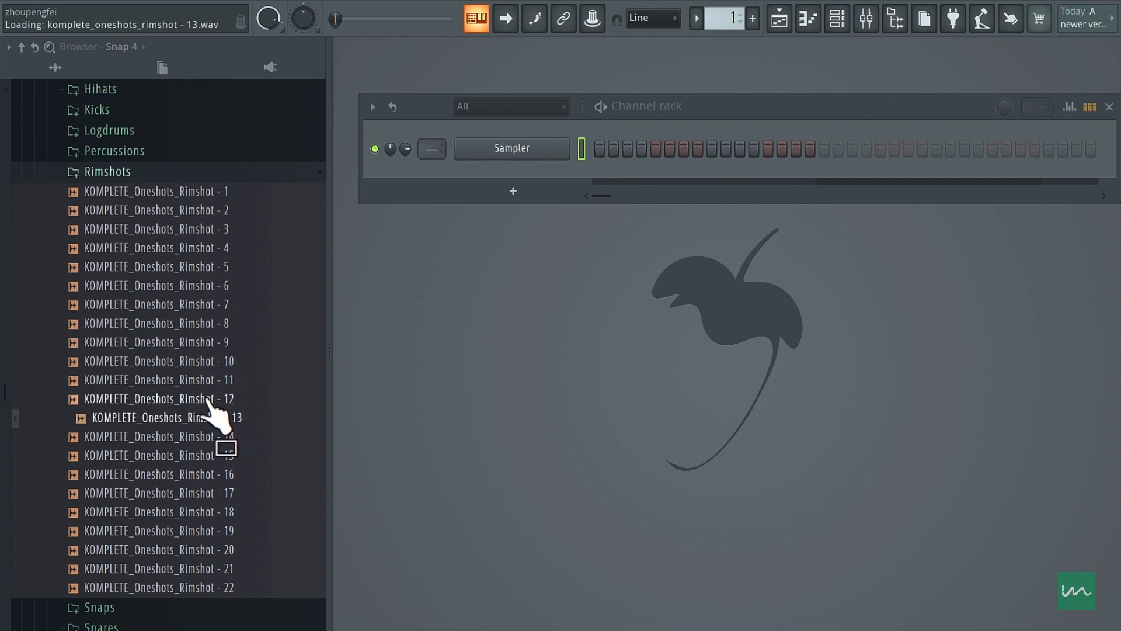
# - Compare the rimshots around number 13 and load KOMPLETE_Oneshots_Rimshot - 12 into the Sampler channel
pyautogui.press('Down')
pyautogui.press('Down')
pyautogui.press('Up')
pyautogui.press('Up')
pyautogui.press('Up')
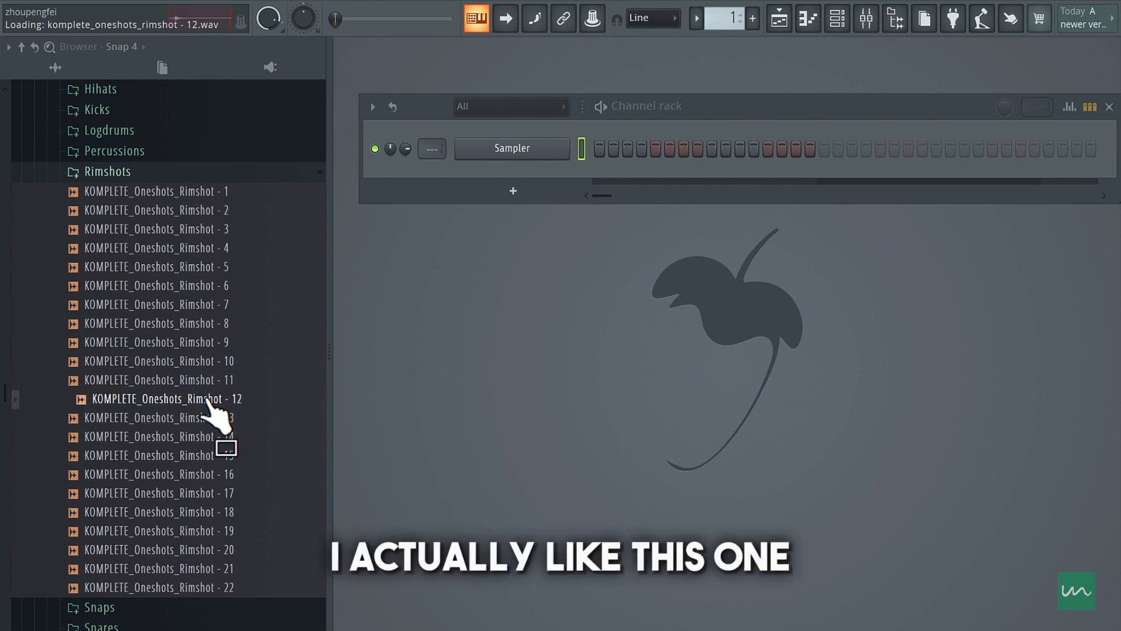
pyautogui.moveTo(207, 403); pyautogui.dragTo(492, 147)
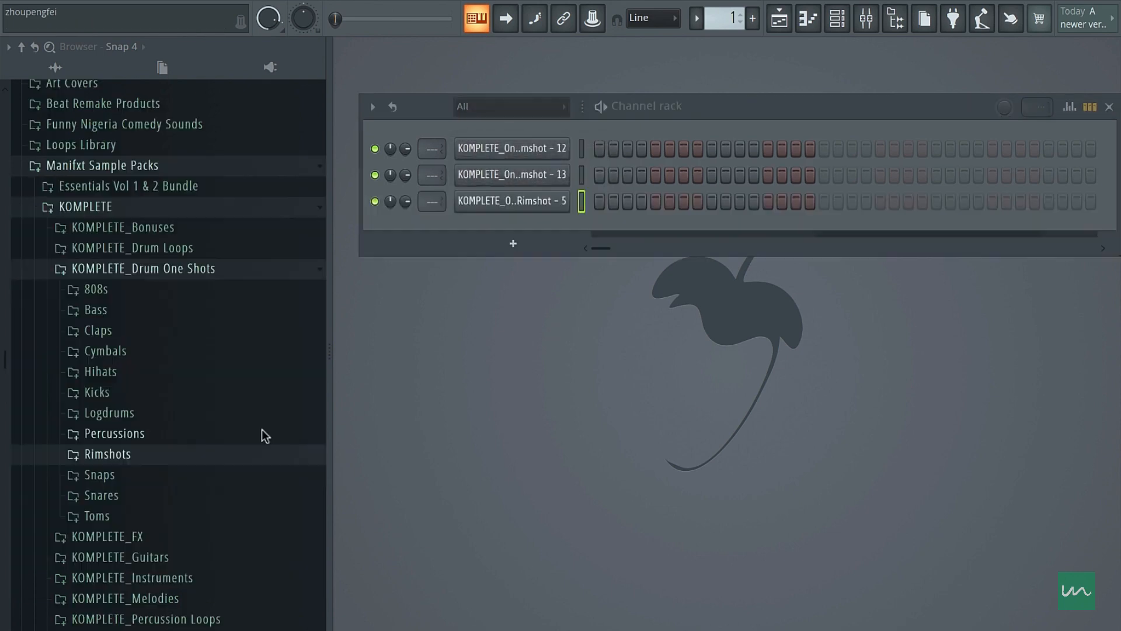
# - Add KOMPLETE_Oneshots_Kick - 2 from the Kicks folder as the first channel in the rack, and collapse the folder
pyautogui.click(111, 398)
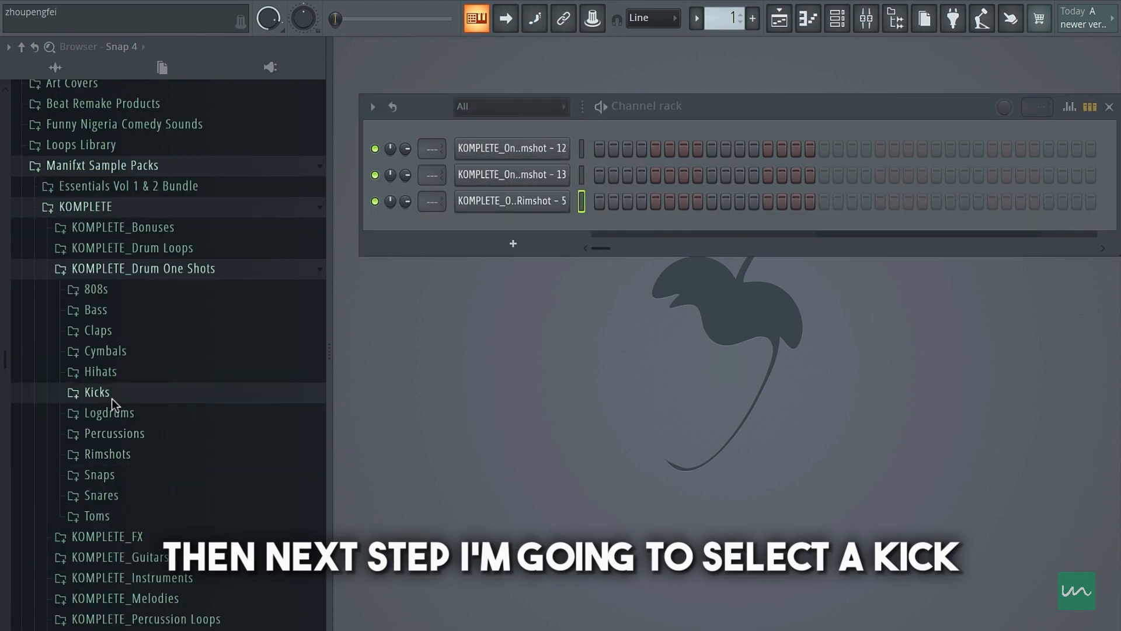
pyautogui.moveTo(121, 406)
pyautogui.mouseDown()
pyautogui.moveTo(135, 387)
pyautogui.moveTo(180, 492)
pyautogui.moveTo(167, 412)
pyautogui.moveTo(188, 467)
pyautogui.moveTo(539, 129)
pyautogui.mouseUp()
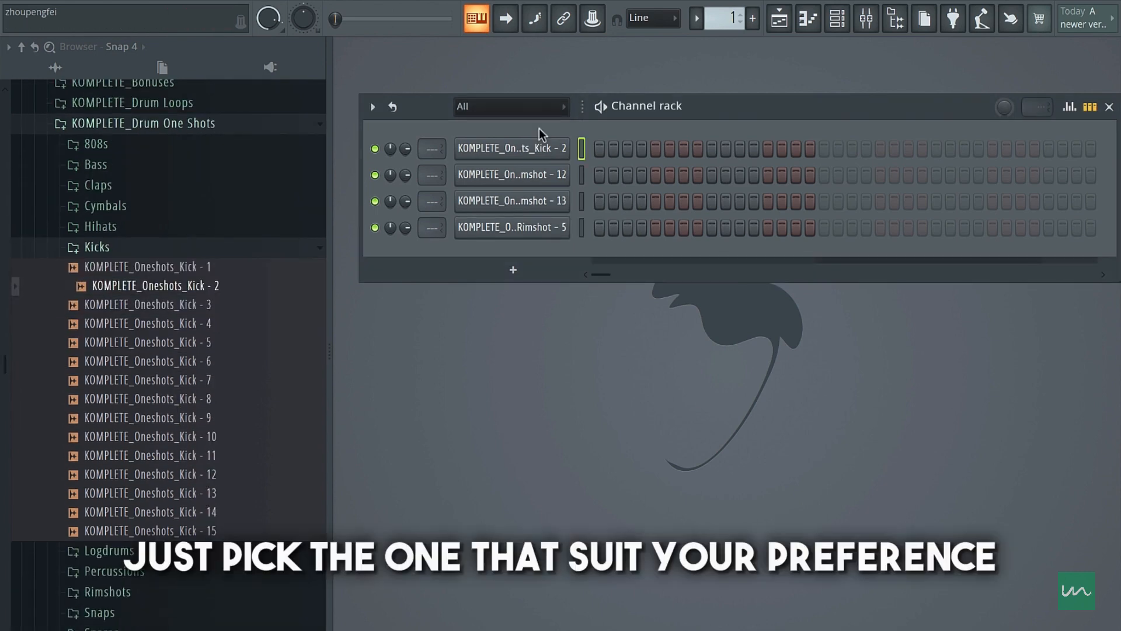
pyautogui.click(156, 251)
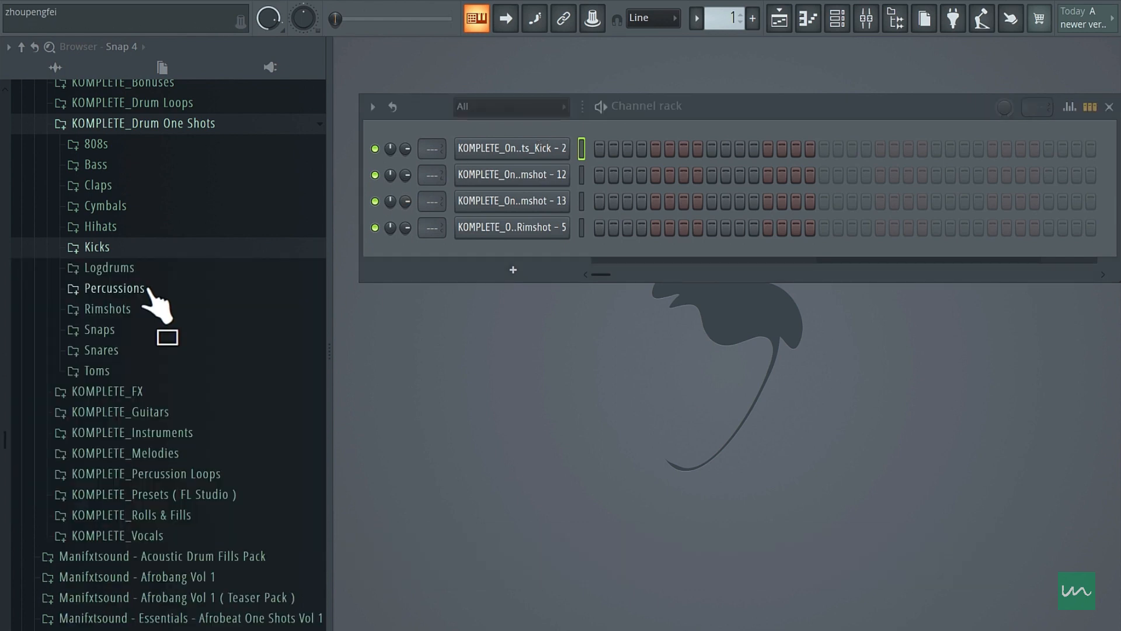
# - Audition the conga samples in the Essentials - Congas folder under Percussions
pyautogui.click(149, 289)
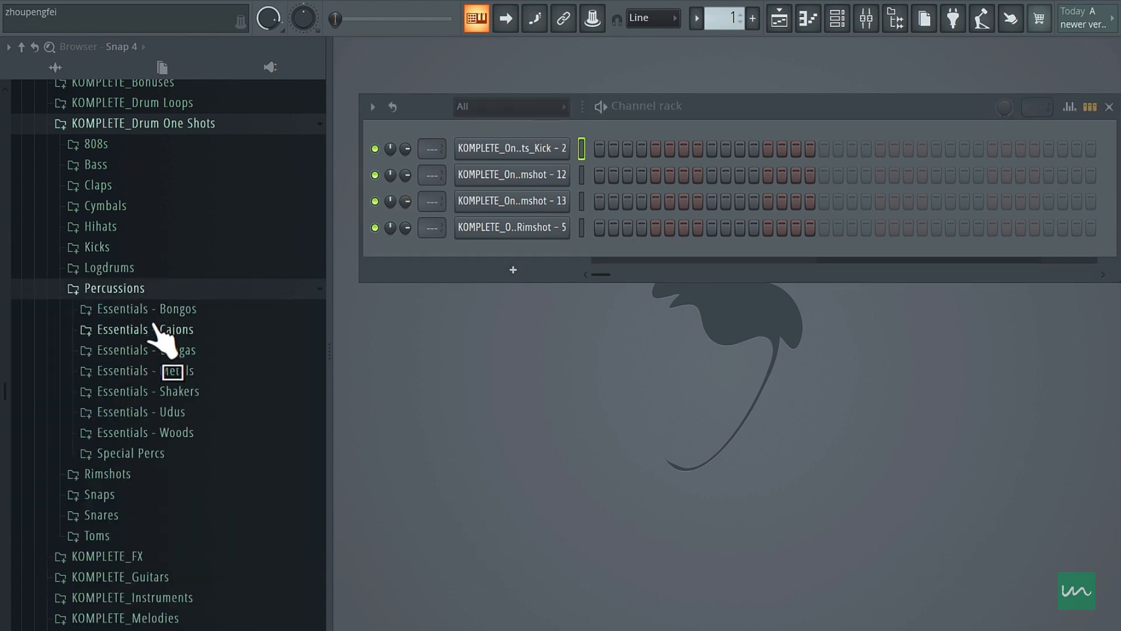
pyautogui.click(186, 352)
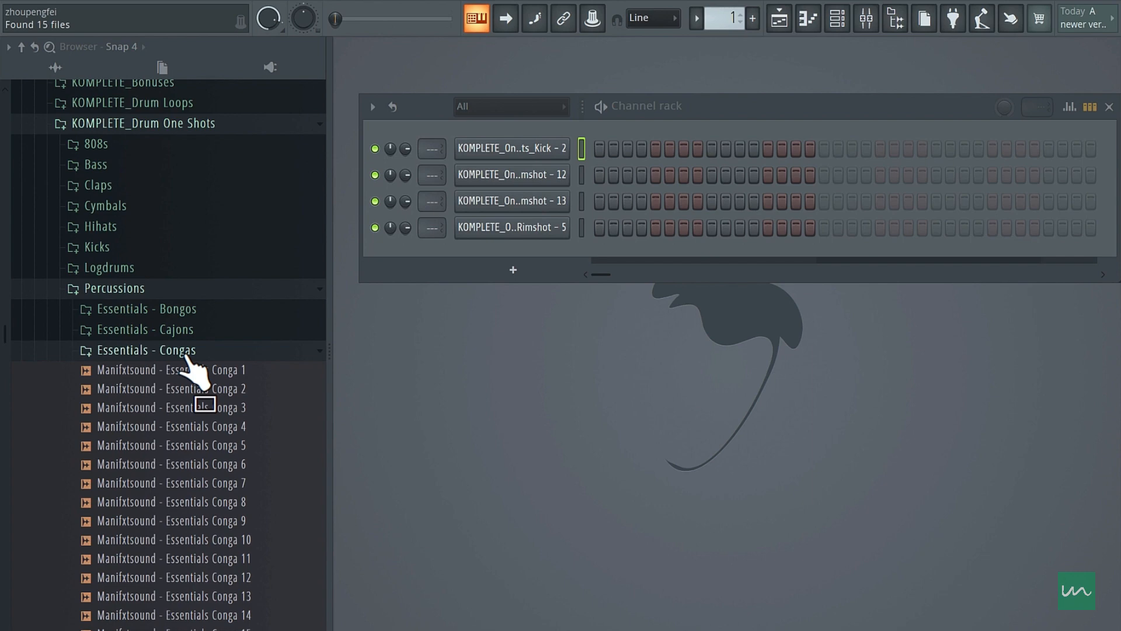
pyautogui.click(189, 407)
pyautogui.click(186, 502)
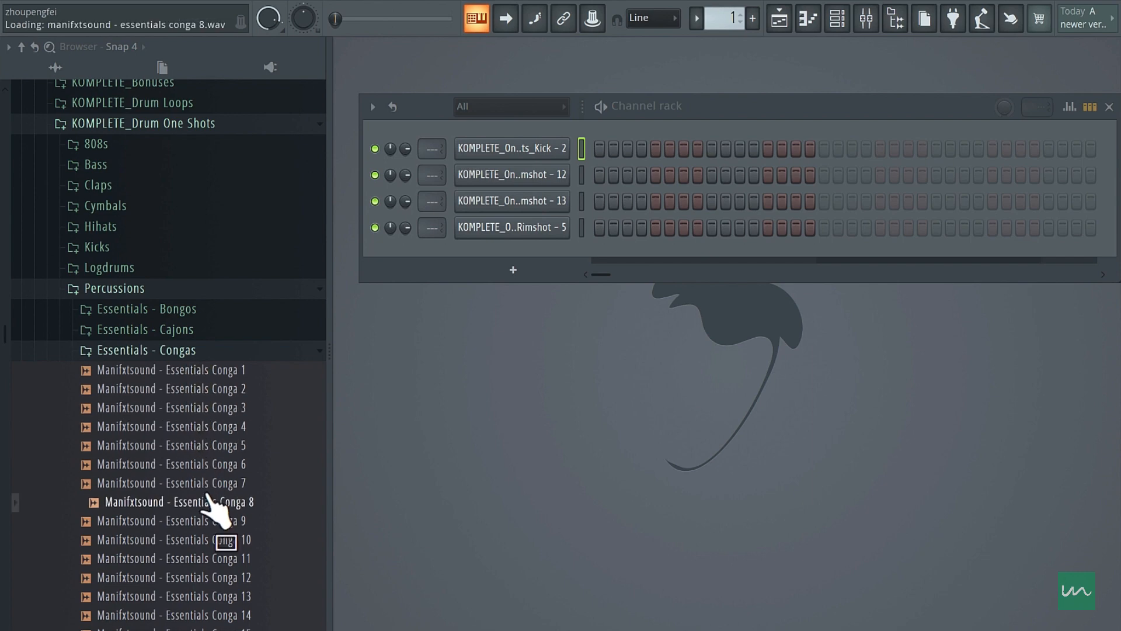
pyautogui.click(204, 520)
pyautogui.click(227, 542)
pyautogui.scroll(-3, 227, 437)
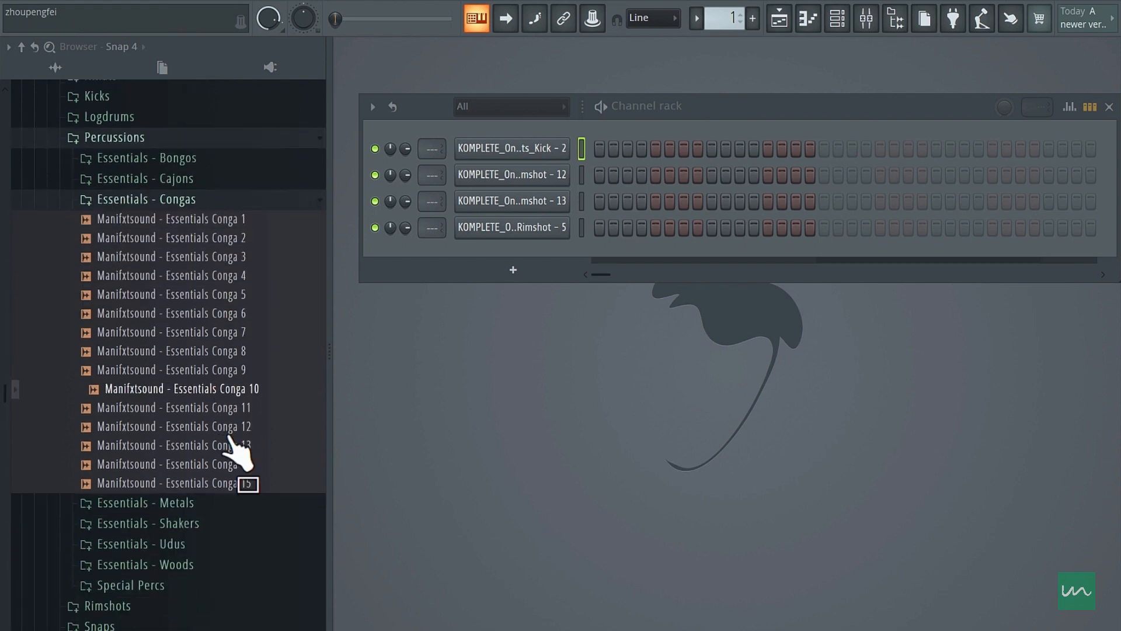
pyautogui.click(227, 426)
pyautogui.click(229, 476)
pyautogui.click(224, 401)
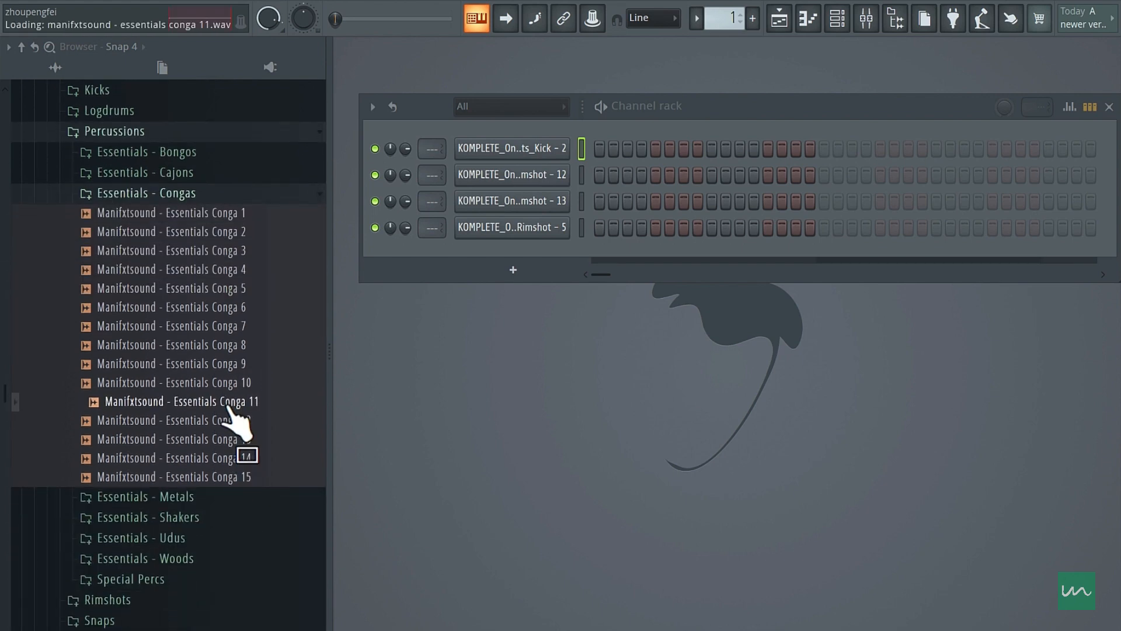
pyautogui.click(225, 363)
pyautogui.click(225, 401)
pyautogui.click(227, 438)
pyautogui.click(227, 420)
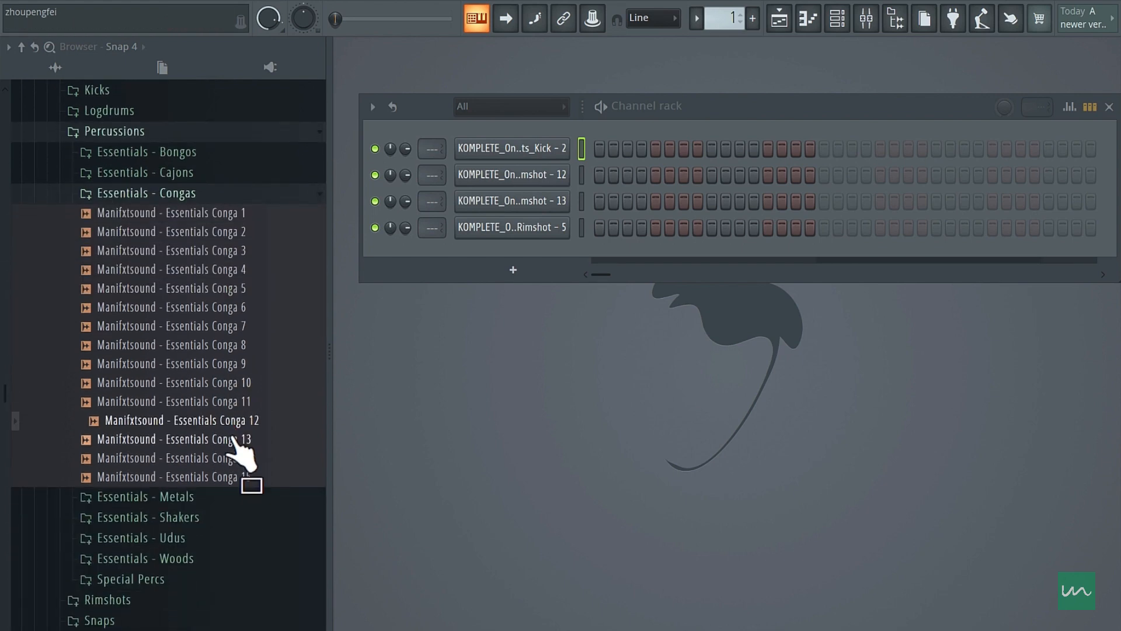
pyautogui.click(227, 438)
pyautogui.click(231, 458)
pyautogui.click(234, 477)
pyautogui.click(231, 325)
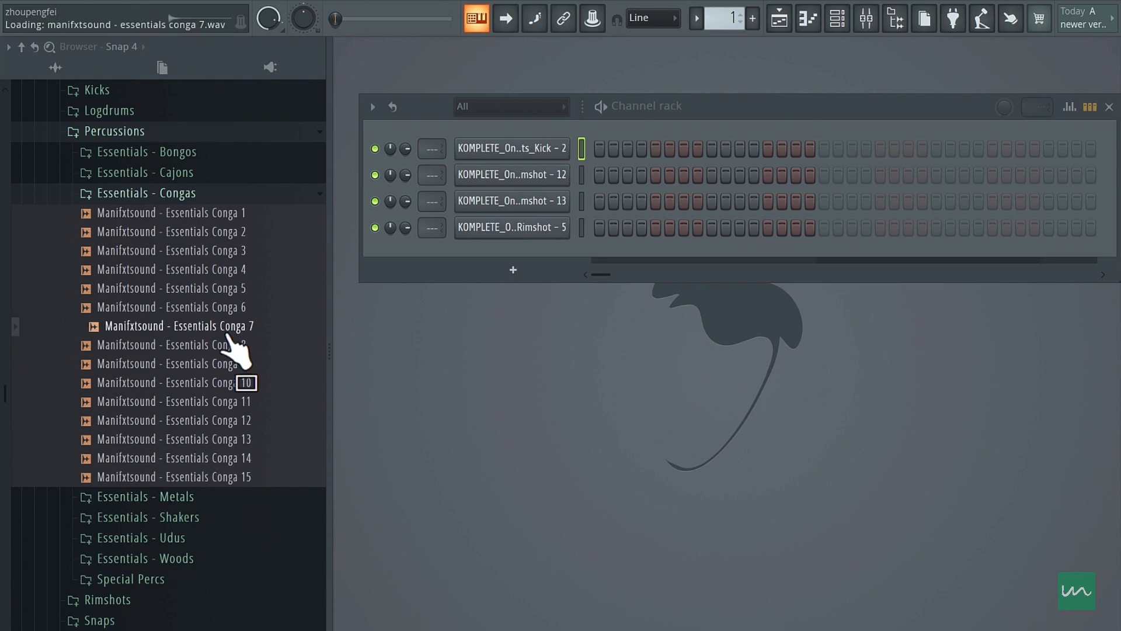
pyautogui.click(229, 288)
pyautogui.click(230, 327)
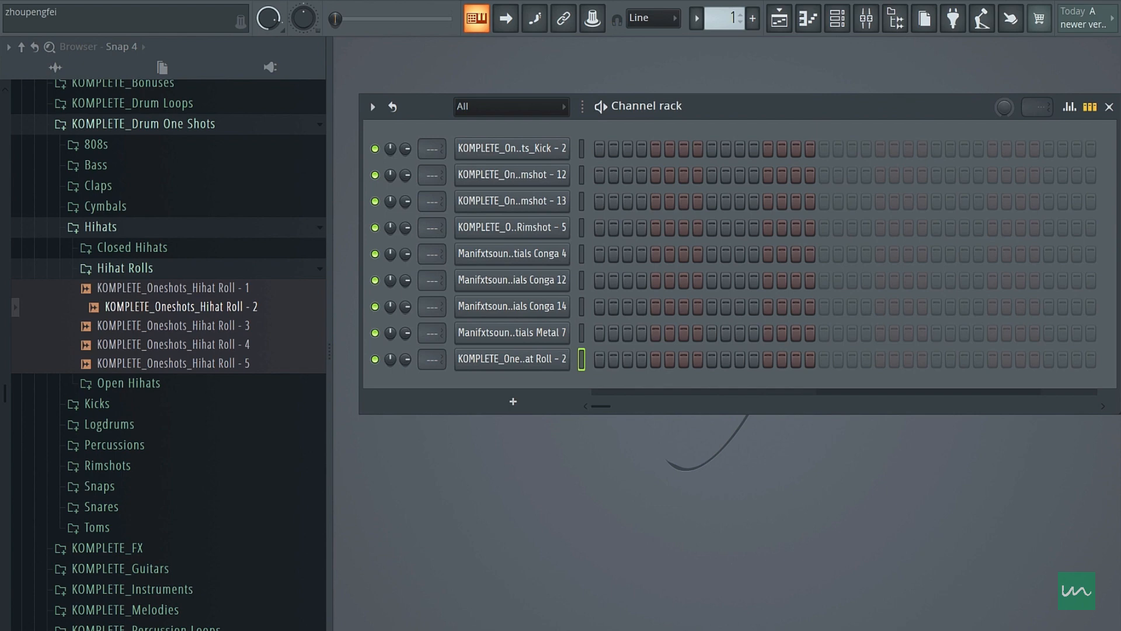
# - Start playback and place hits on steps 1, 4 and 7 of the Rimshot - 12 channel
pyautogui.moveTo(395, 38); pyautogui.dragTo(394, 84)
pyautogui.click(600, 175)
pyautogui.press('space')
pyautogui.click(642, 174)
pyautogui.click(698, 175)
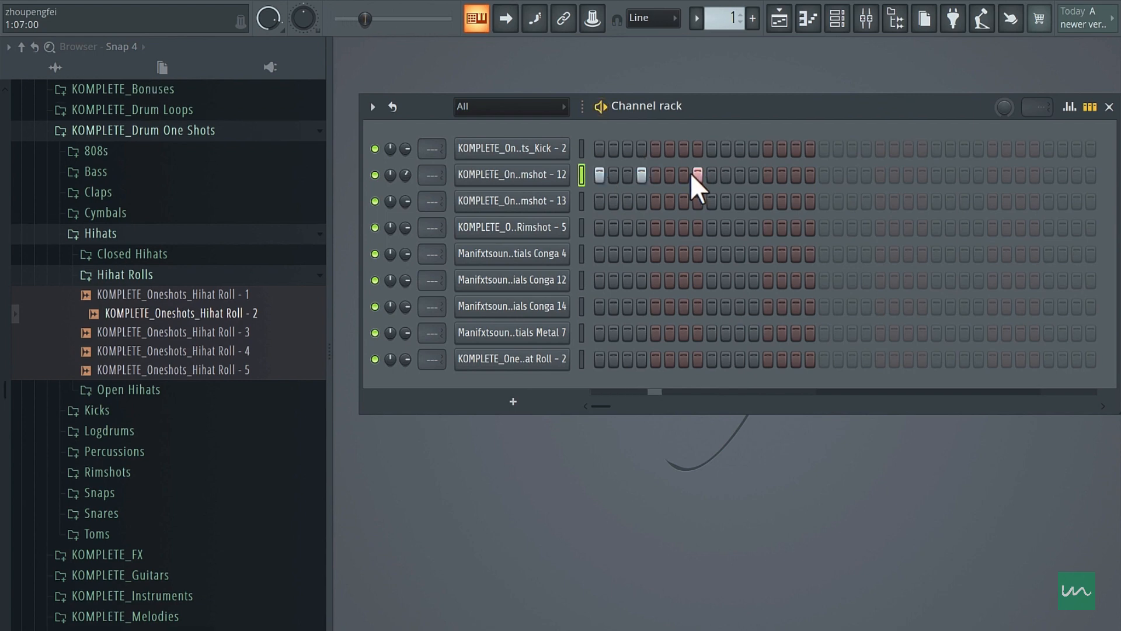
pyautogui.click(689, 174)
pyautogui.rightClick(696, 173)
pyautogui.click(712, 173)
pyautogui.rightClick(715, 173)
pyautogui.click(726, 174)
pyautogui.rightClick(727, 173)
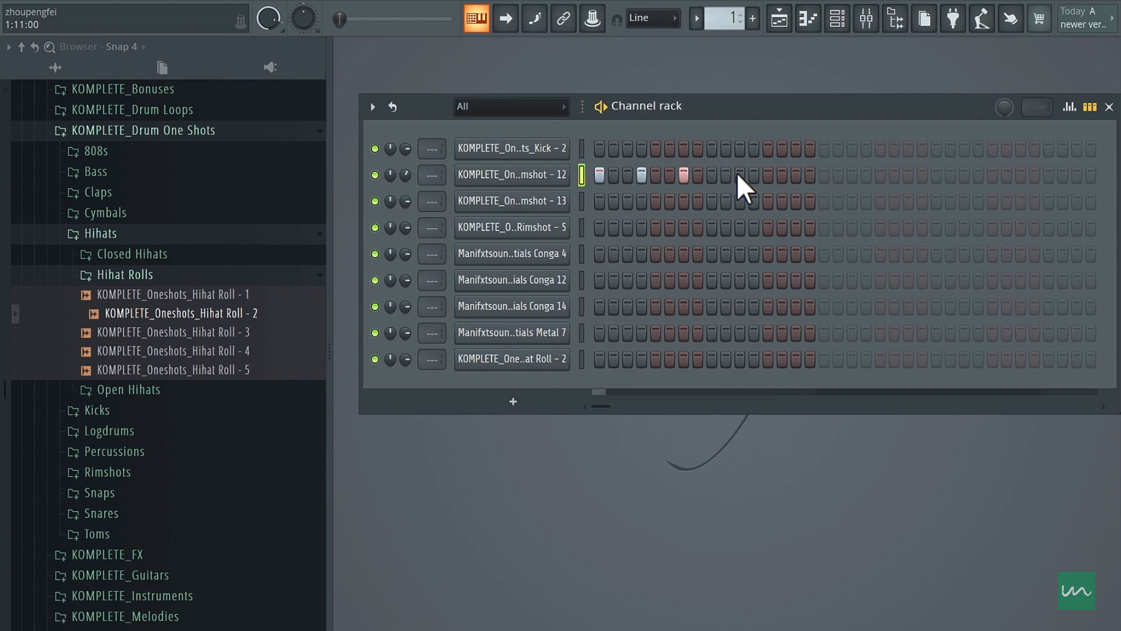
# - Extend the Rimshot - 12 pattern with hits on steps 11, 14, 17, 20, 23, 27 and 30
pyautogui.click(739, 173)
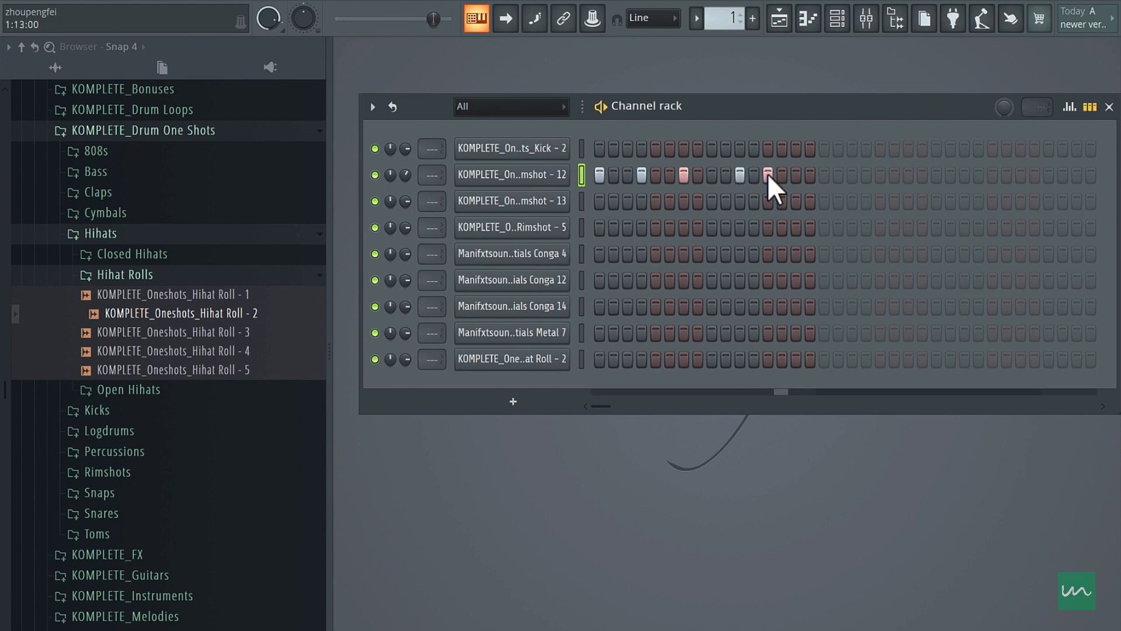
pyautogui.click(782, 175)
pyautogui.click(824, 174)
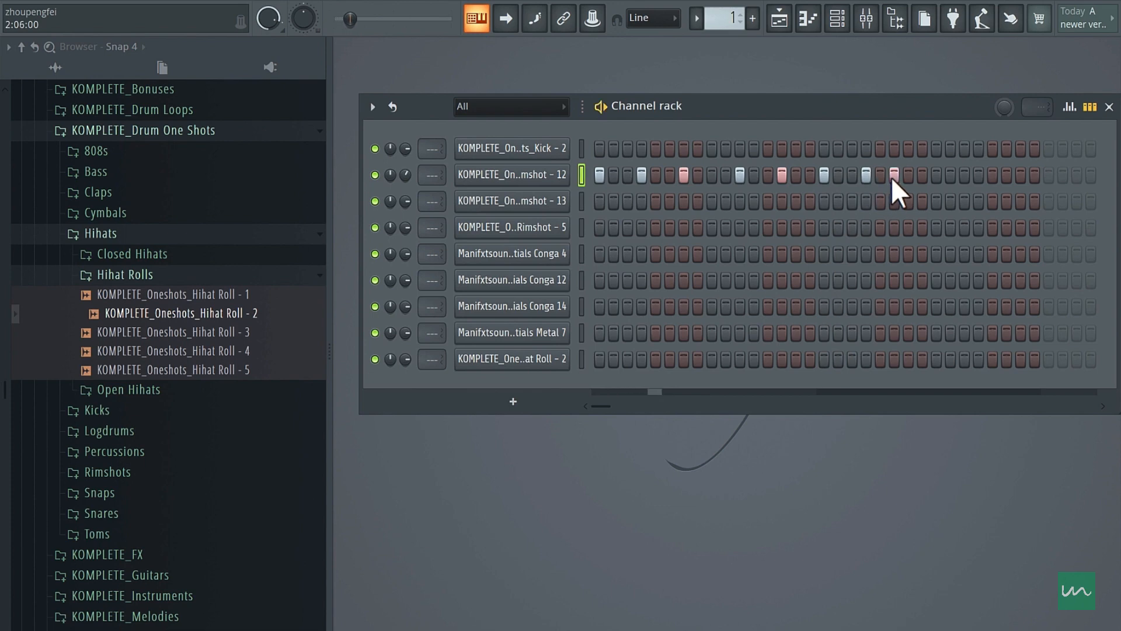
pyautogui.click(909, 175)
pyautogui.click(909, 175)
pyautogui.click(909, 174)
pyautogui.click(964, 175)
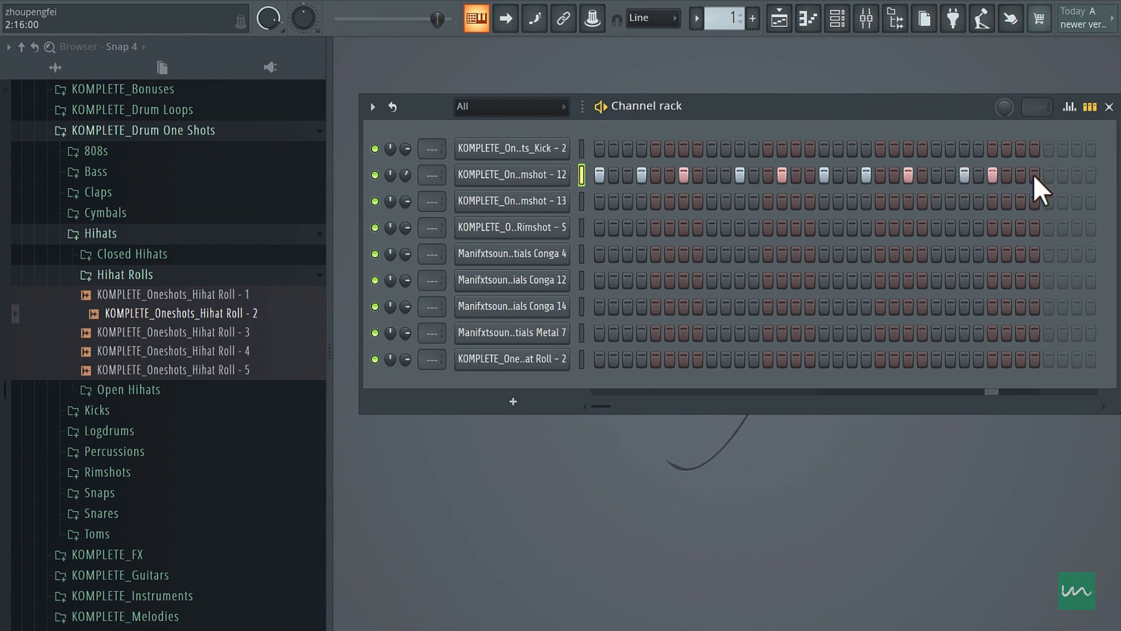
pyautogui.click(1006, 175)
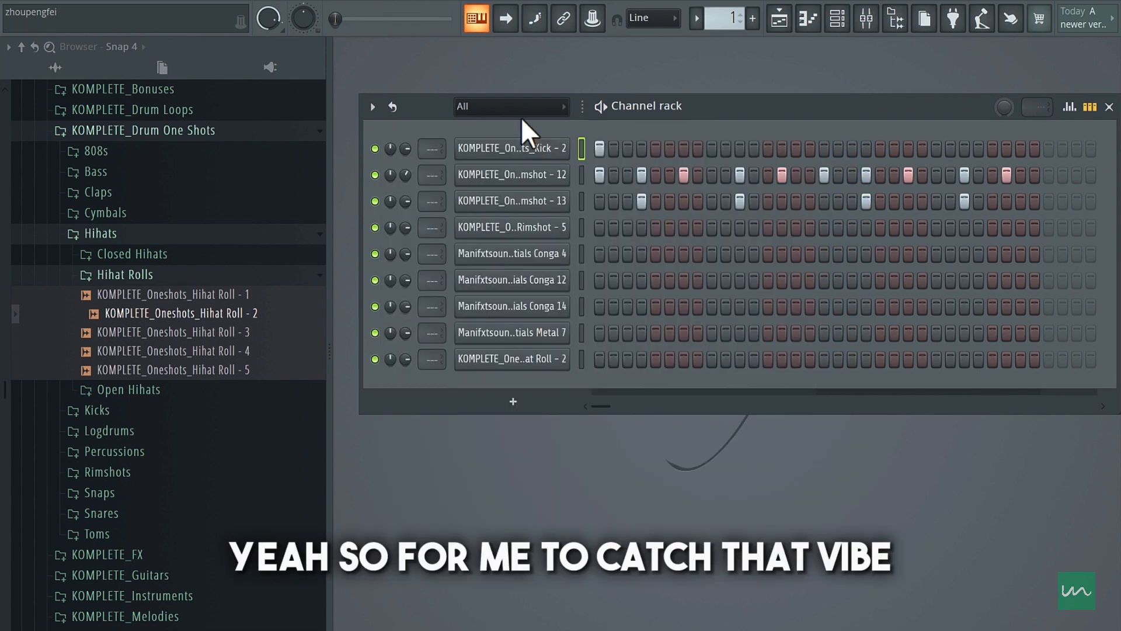
# - Fill the Kick - 2 channel with a hit on each 4 steps
pyautogui.rightClick(534, 151)
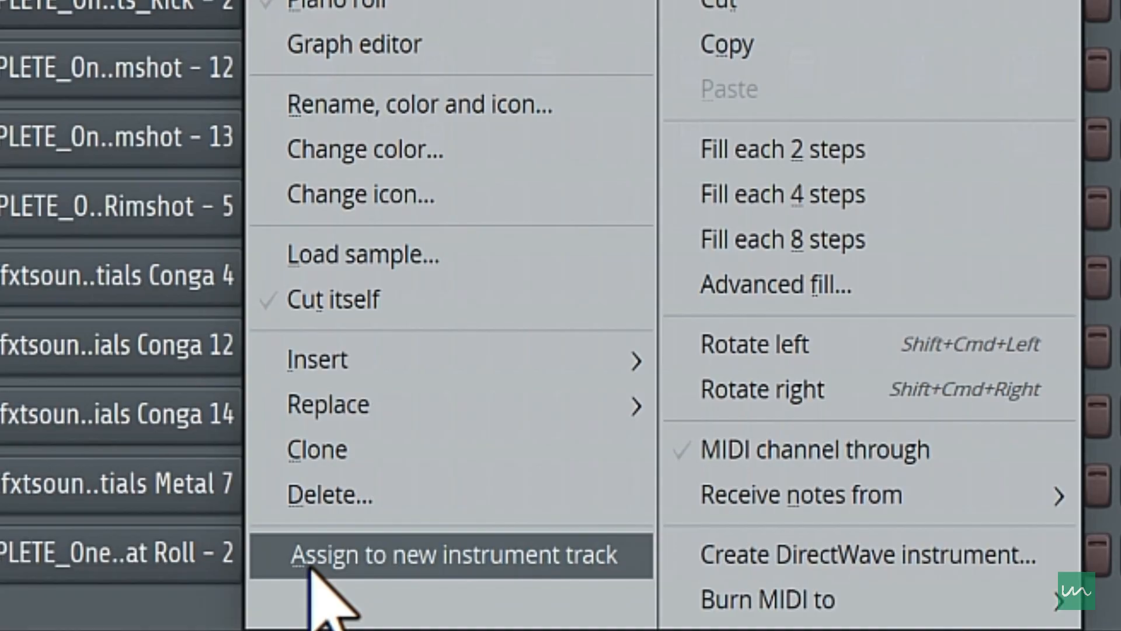
pyautogui.click(783, 199)
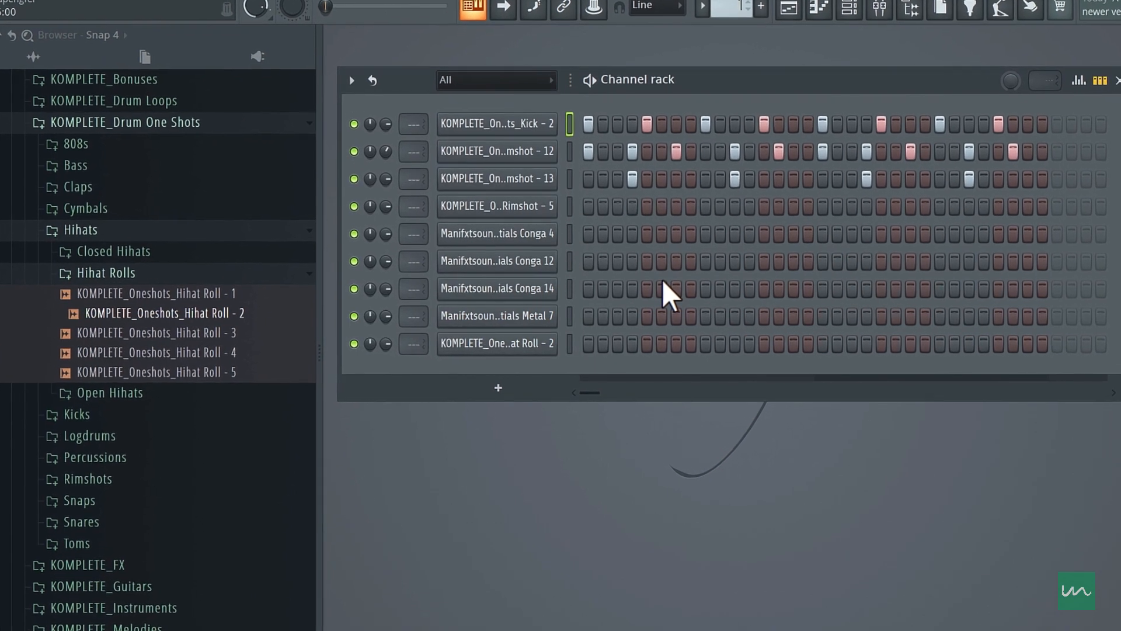
# - Mute the Rimshot - 13 channel to compare the groove without it, and turn it back on
pyautogui.click(339, 168)
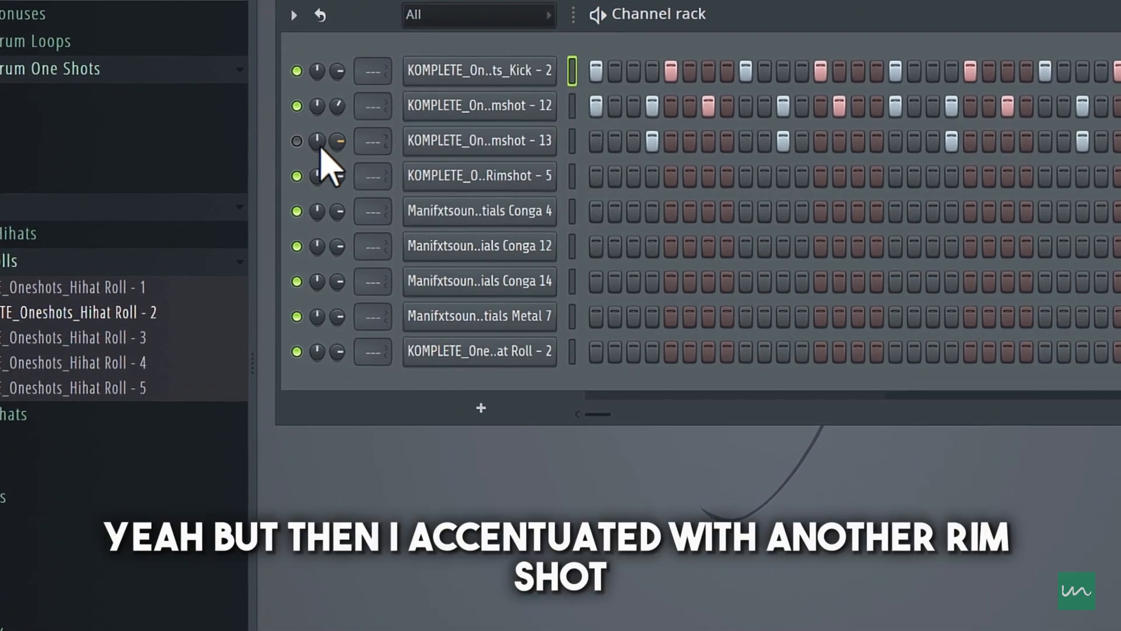
pyautogui.click(298, 142)
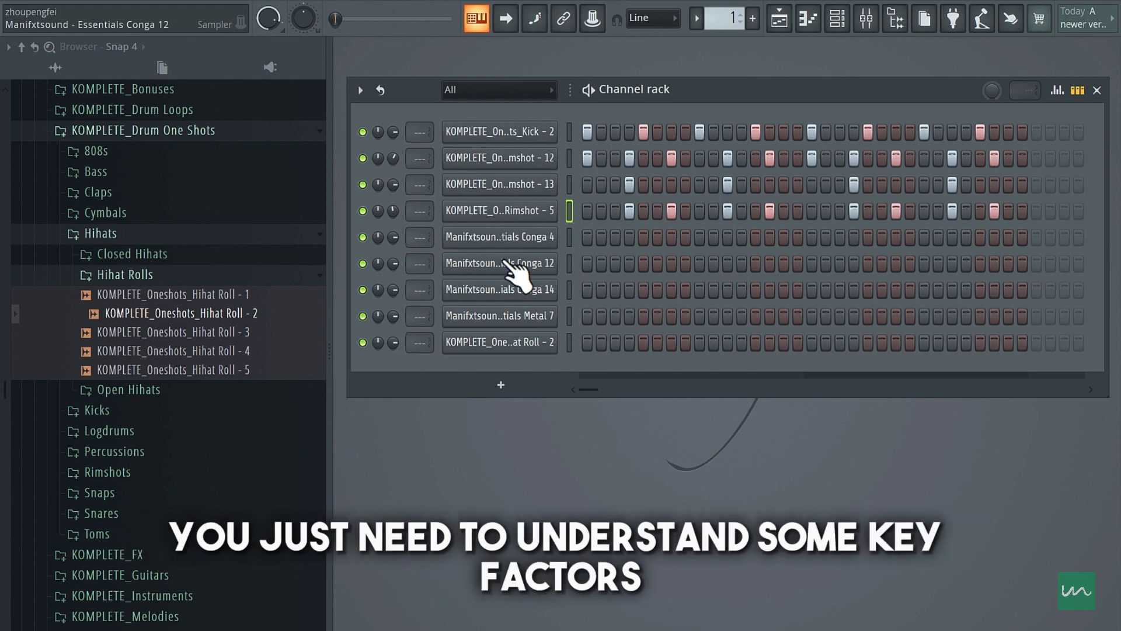
# - Place a hit on step 2 of the Conga 12 channel and enable Normalize in its channel settings during playback
pyautogui.click(602, 263)
pyautogui.press('space')
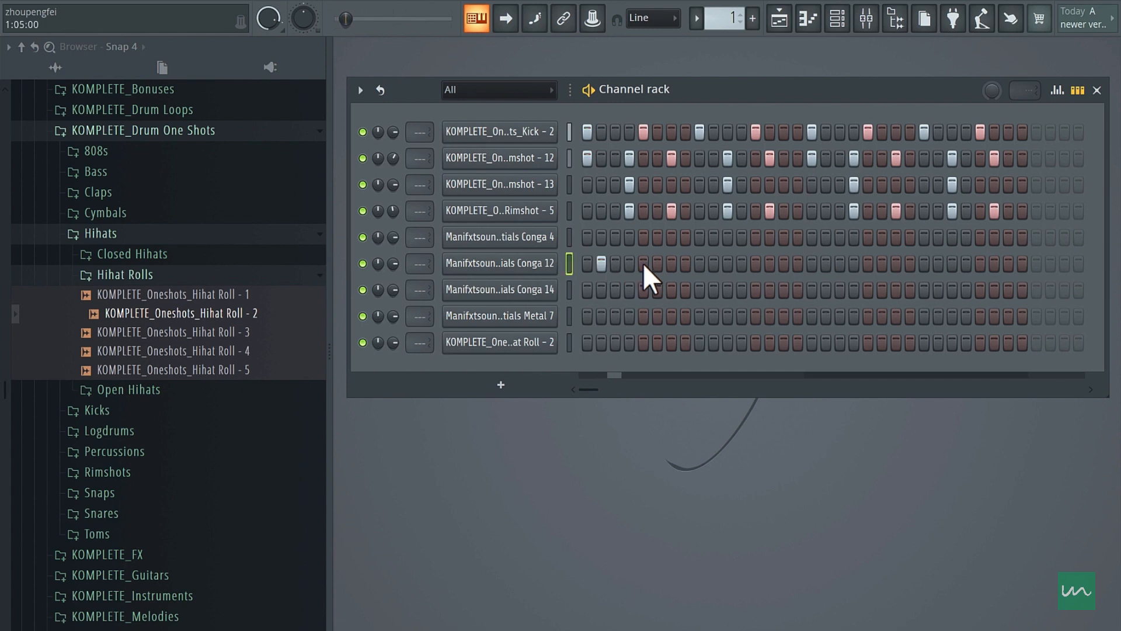
pyautogui.click(555, 270)
pyautogui.click(672, 455)
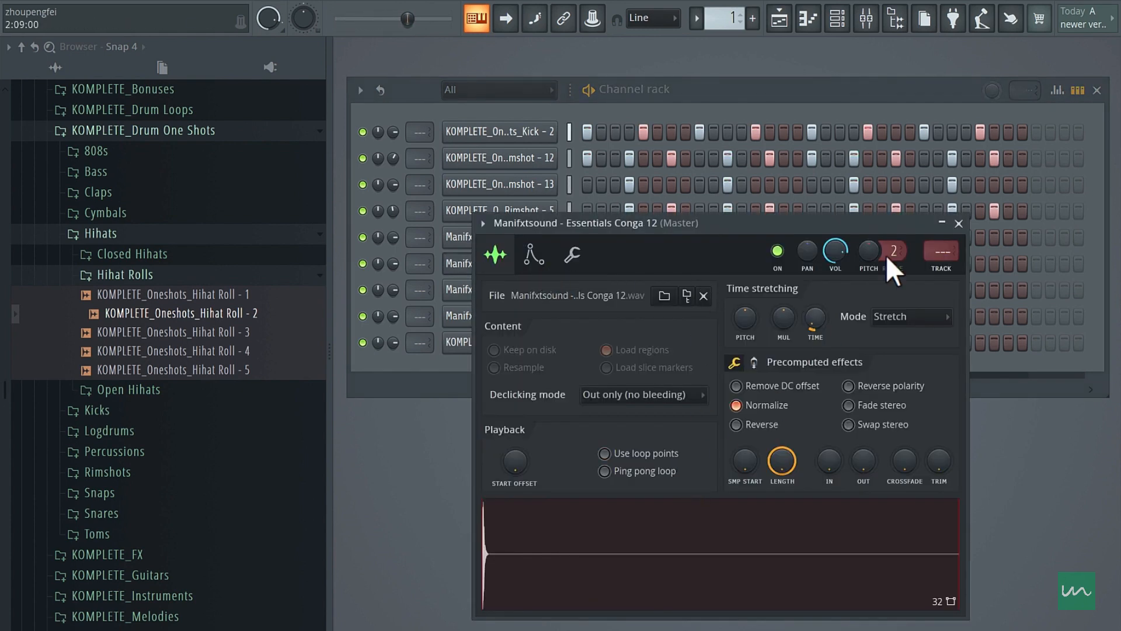
pyautogui.click(958, 224)
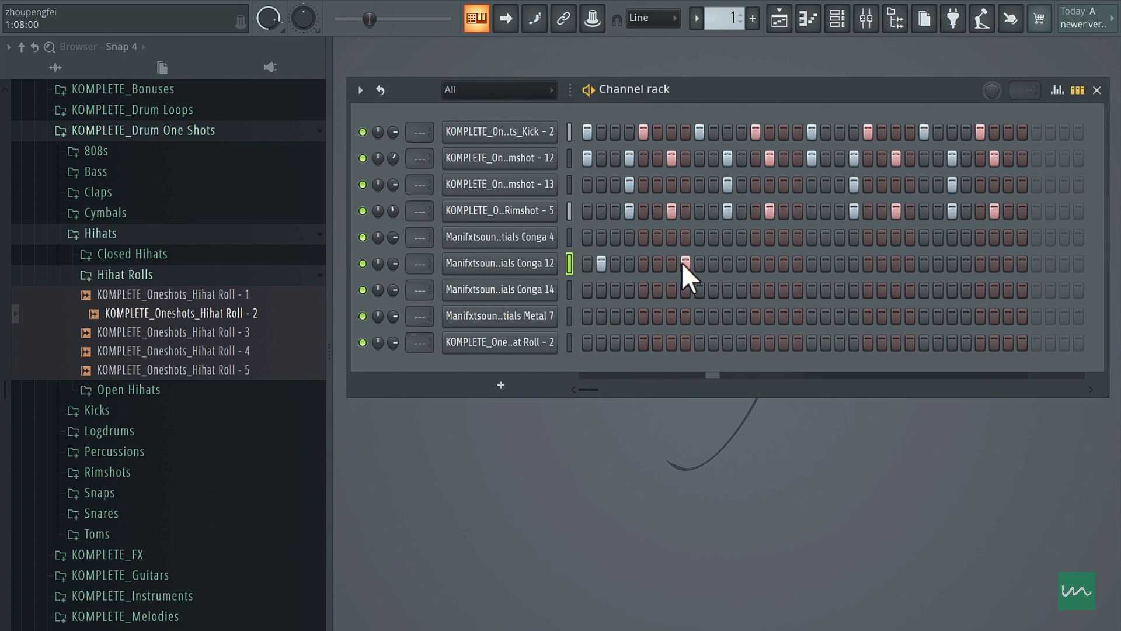
# - Place hits on steps 7 and 23 of the Conga 14 channel and on step 18 of the Conga 12 channel
pyautogui.click(669, 291)
pyautogui.click(770, 266)
pyautogui.rightClick(772, 264)
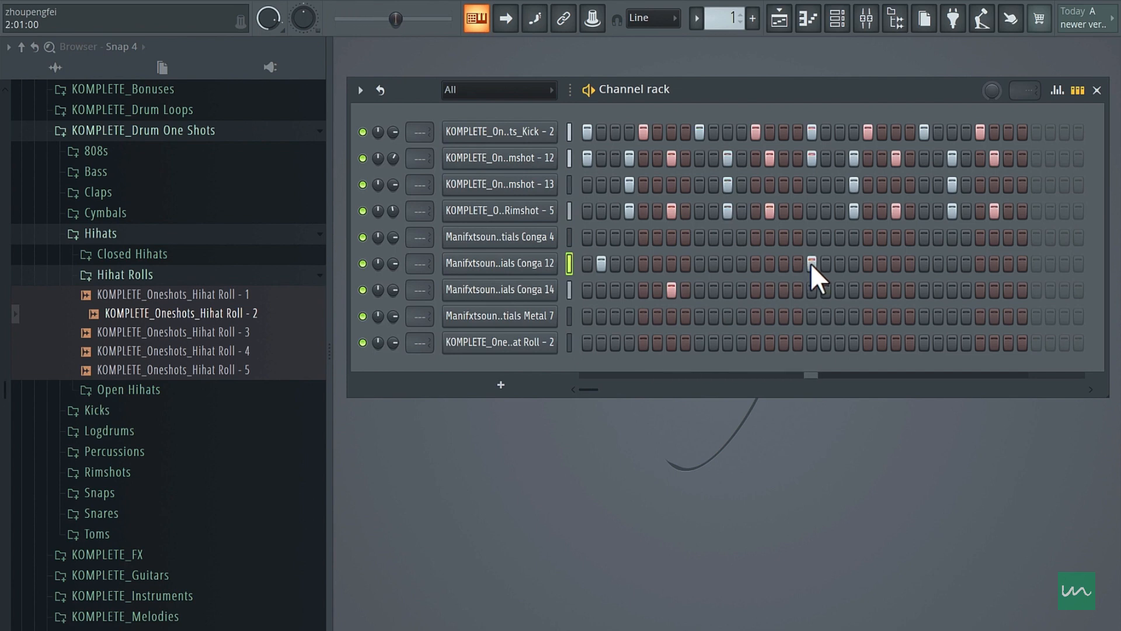
pyautogui.click(827, 264)
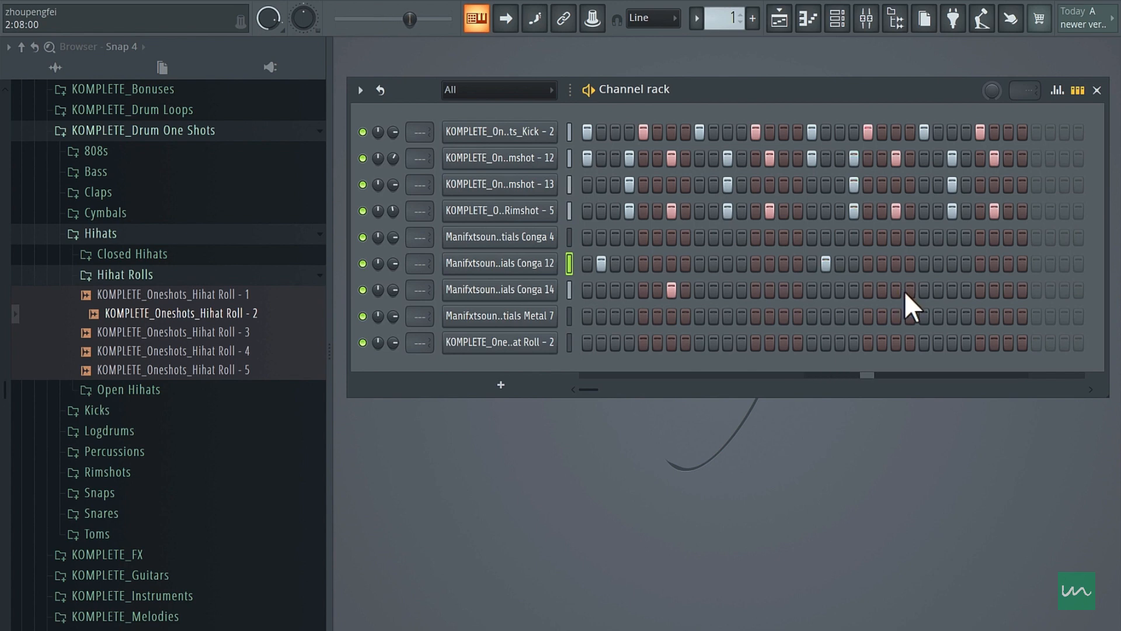
pyautogui.click(884, 288)
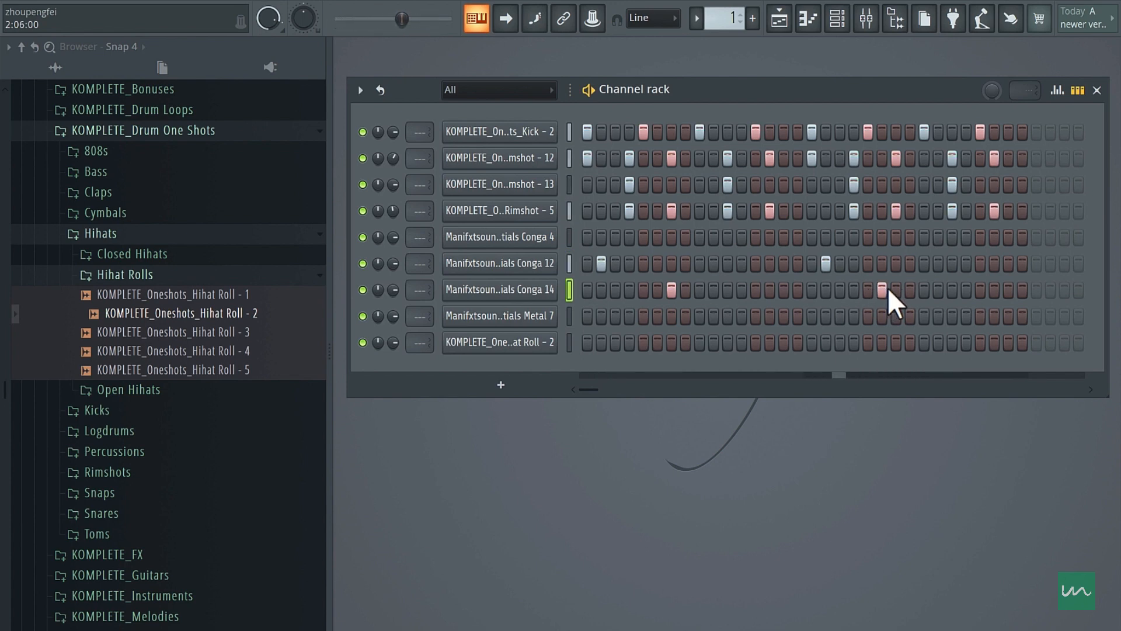
pyautogui.rightClick(887, 288)
pyautogui.click(890, 288)
# - Place hits on steps 9 and 27 of the Conga 4 channel
pyautogui.moveTo(673, 239); pyautogui.dragTo(688, 239)
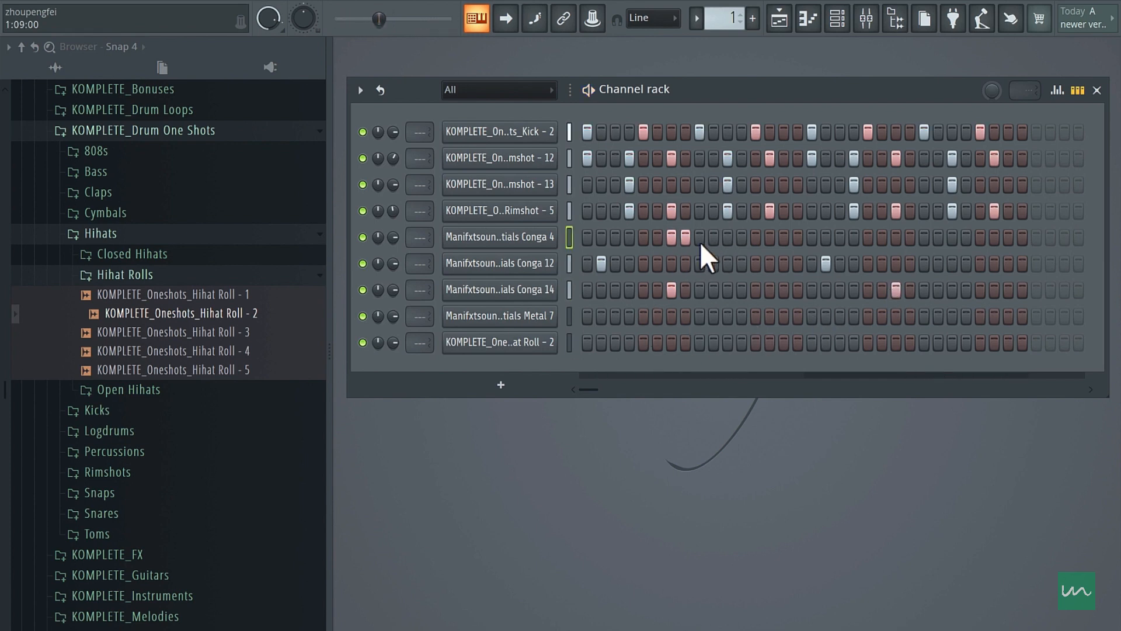
pyautogui.rightClick(687, 241)
pyautogui.rightClick(672, 241)
pyautogui.click(700, 240)
pyautogui.click(949, 237)
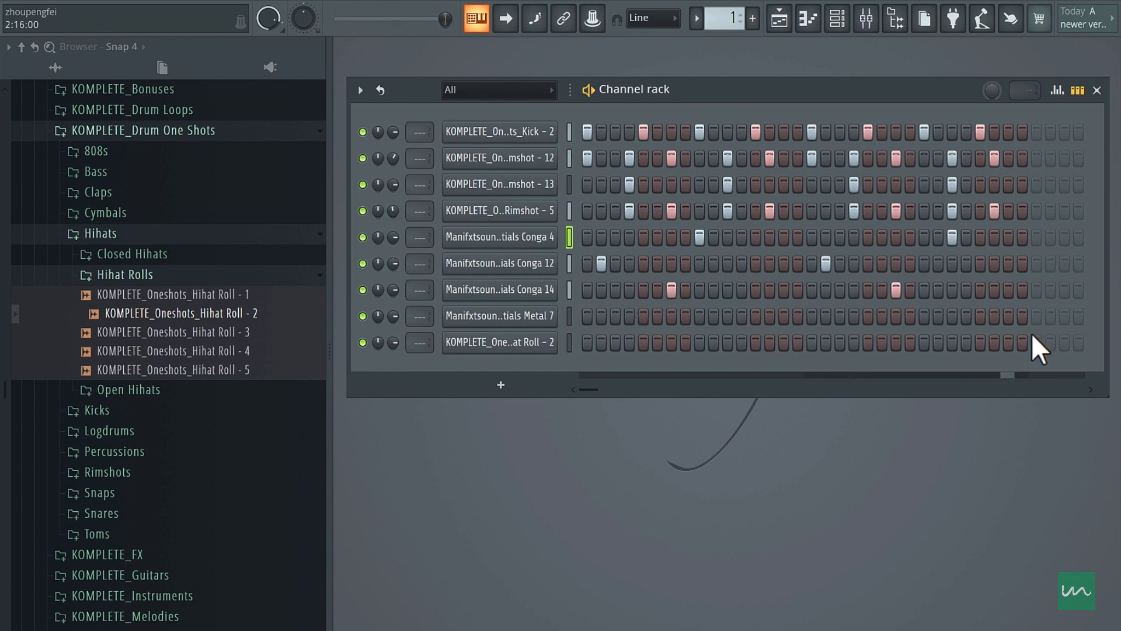
# - Try a Hihat Roll - 2 hit on step 30 and shift it to step 29
pyautogui.click(995, 342)
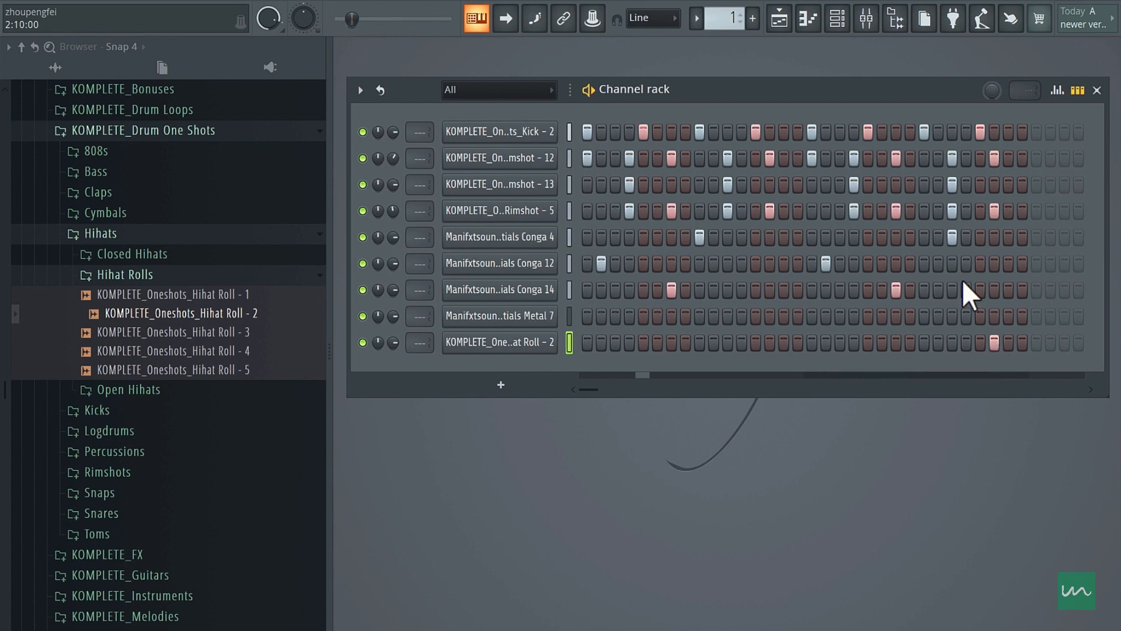
pyautogui.click(507, 342)
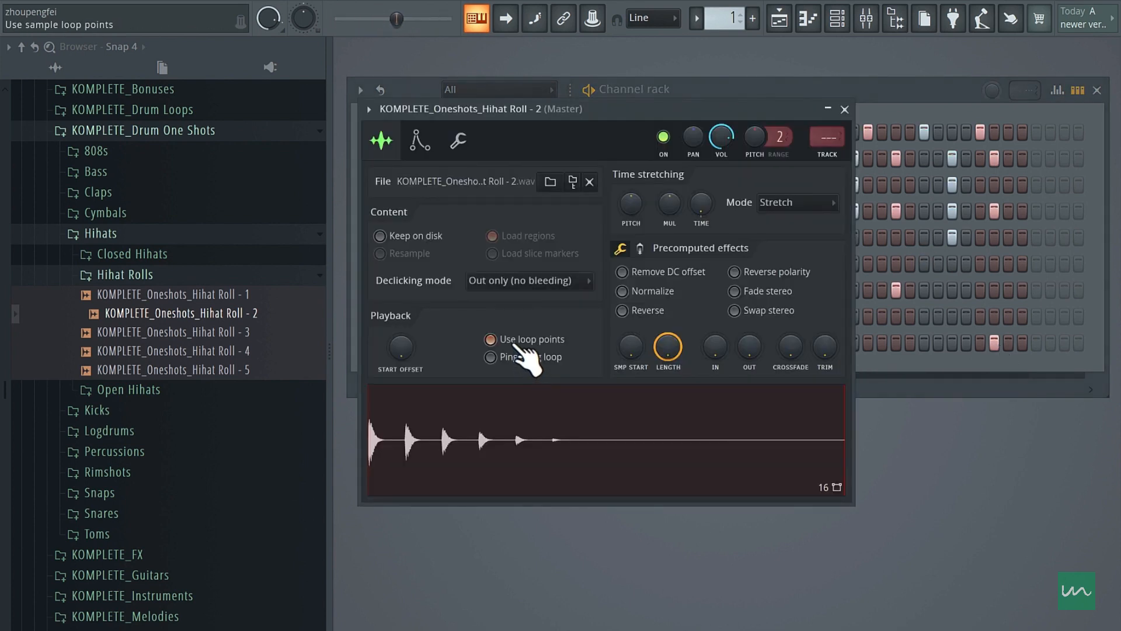
pyautogui.click(845, 109)
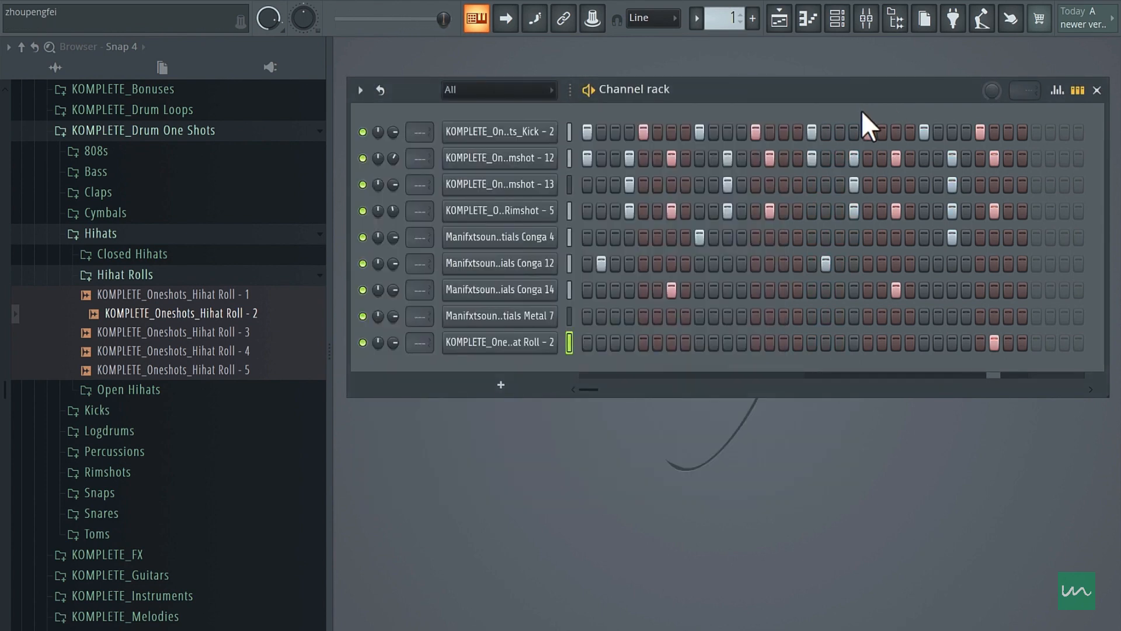
pyautogui.click(981, 339)
pyautogui.rightClick(996, 342)
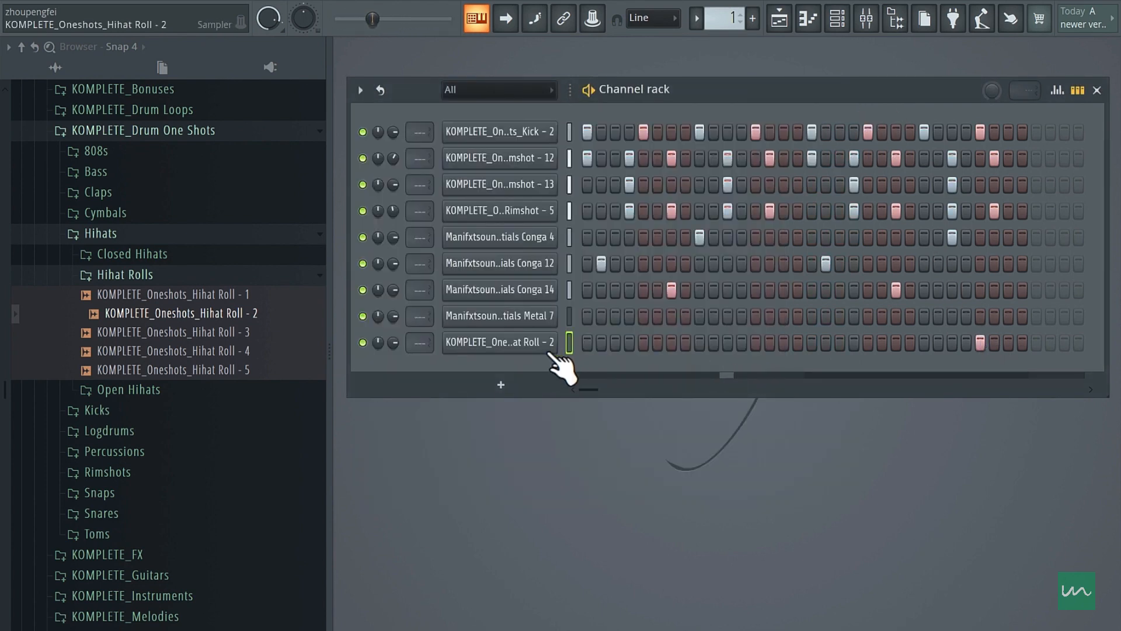
# - Enable Normalize for the Hihat Roll - 2 sample and lower its channel volume slightly
pyautogui.click(514, 349)
pyautogui.click(659, 291)
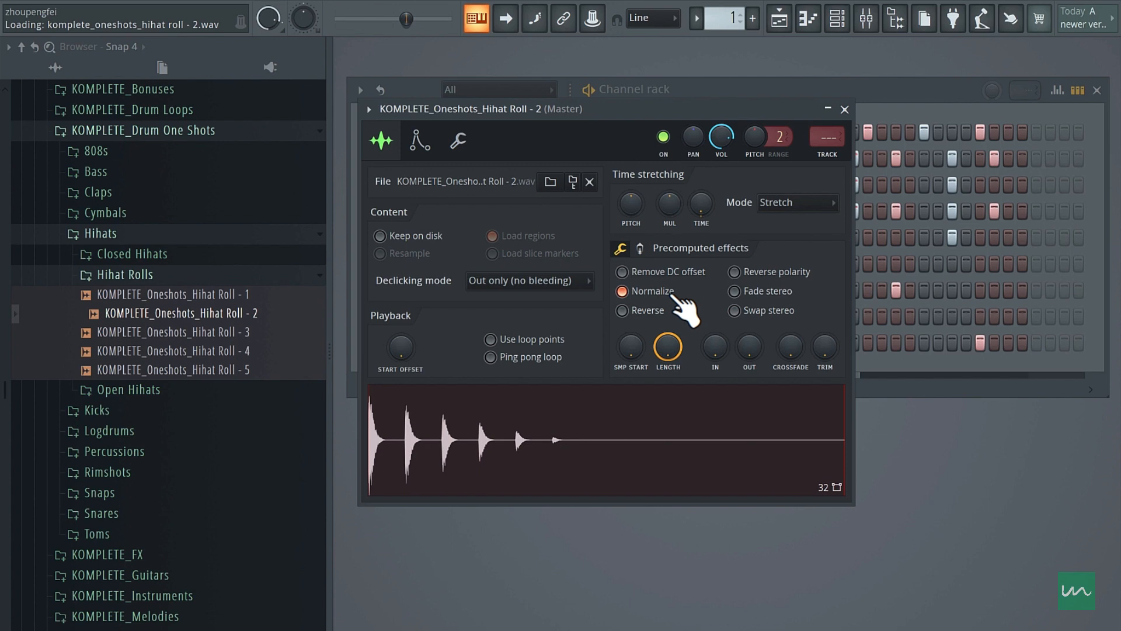
pyautogui.click(845, 107)
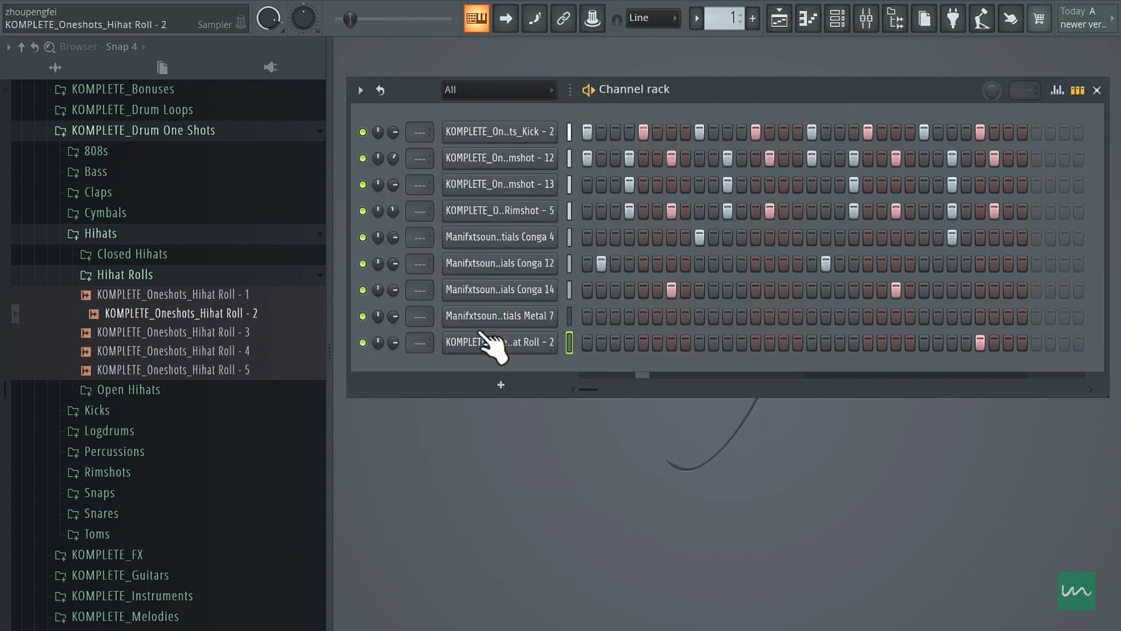
pyautogui.moveTo(397, 339); pyautogui.dragTo(397, 353)
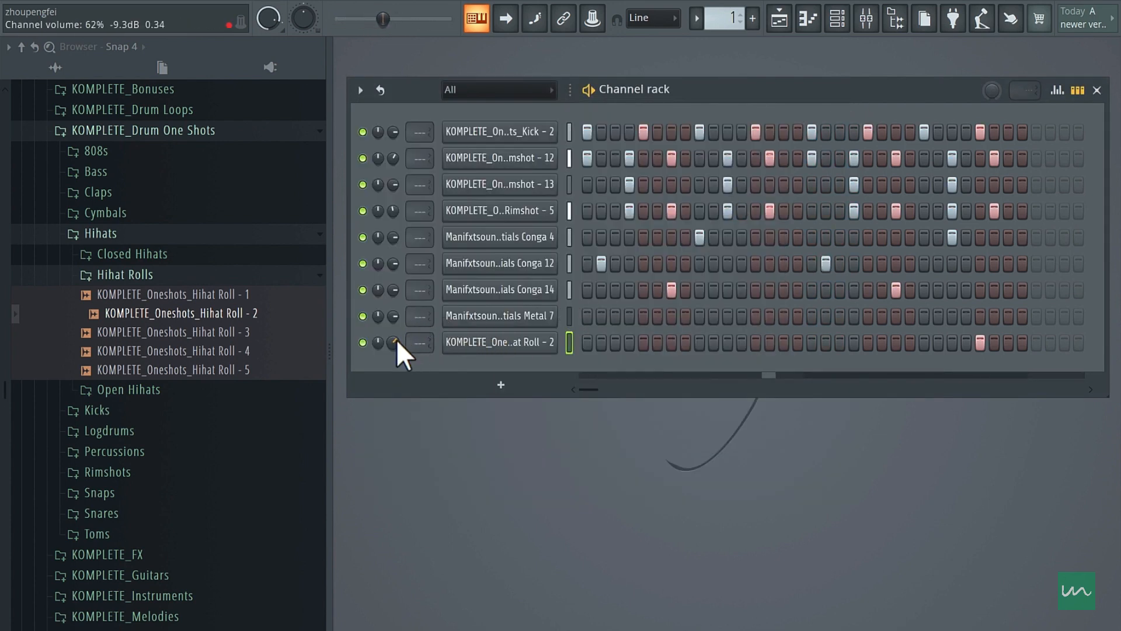
# - Move the Hihat Roll - 2 hit to step 31 after comparing it with step 30 during playback
pyautogui.rightClick(983, 343)
pyautogui.click(1004, 345)
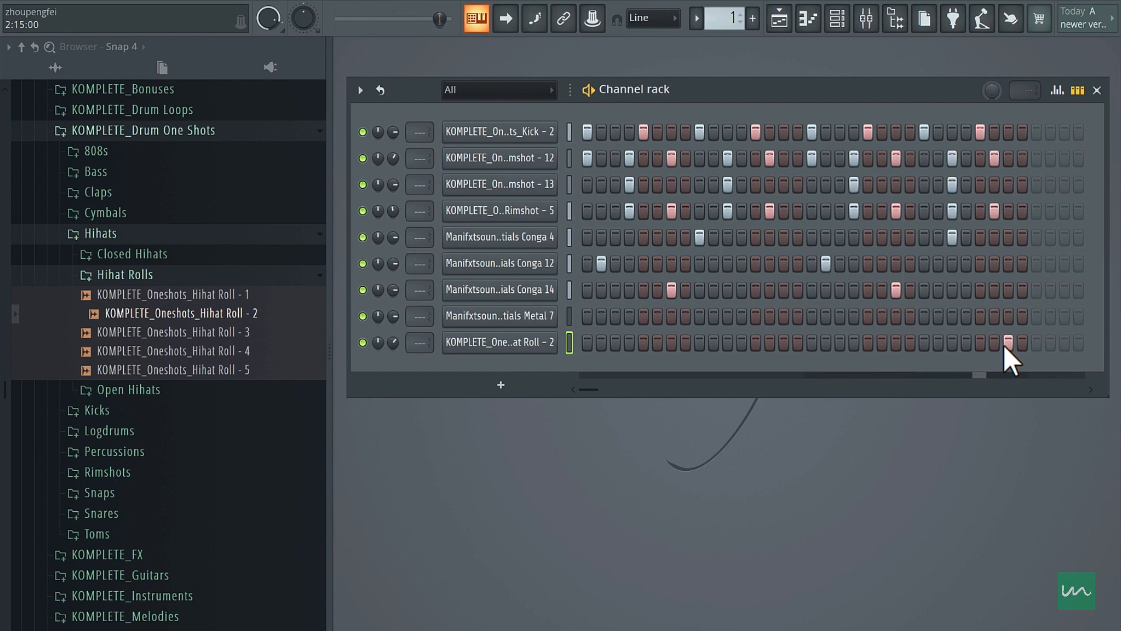
pyautogui.click(998, 344)
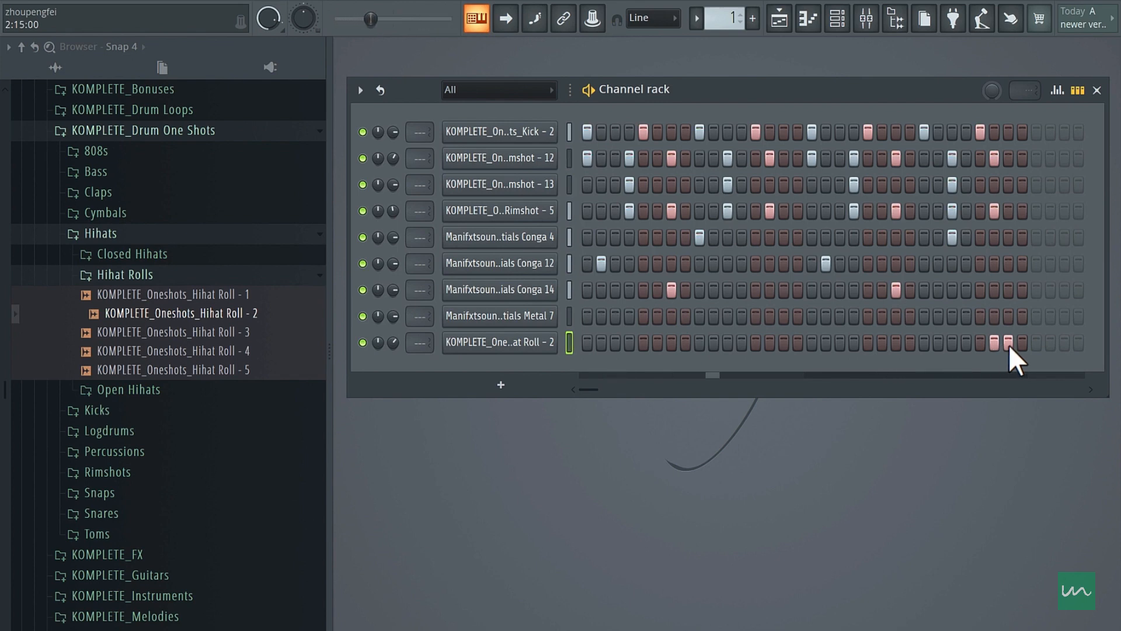
pyautogui.rightClick(1008, 344)
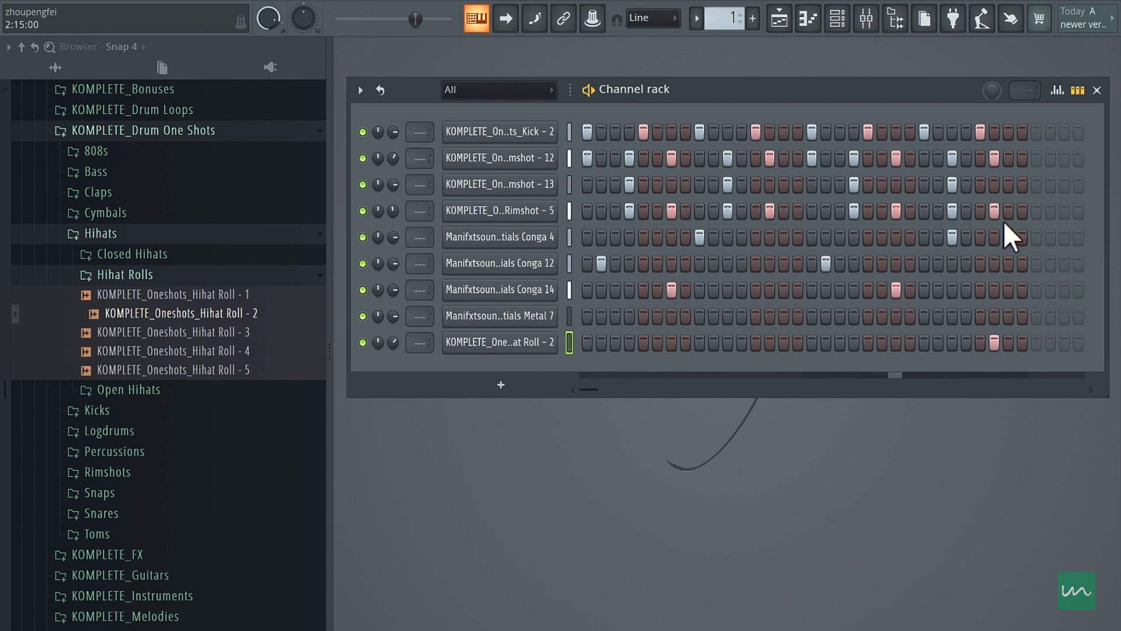
pyautogui.click(1009, 343)
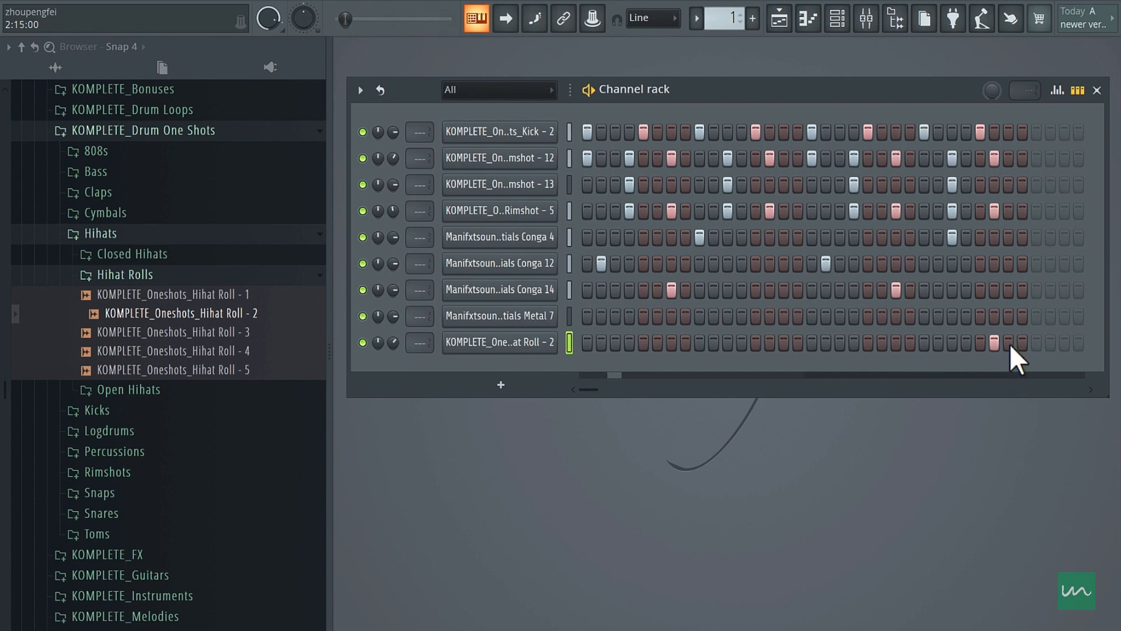
pyautogui.rightClick(996, 343)
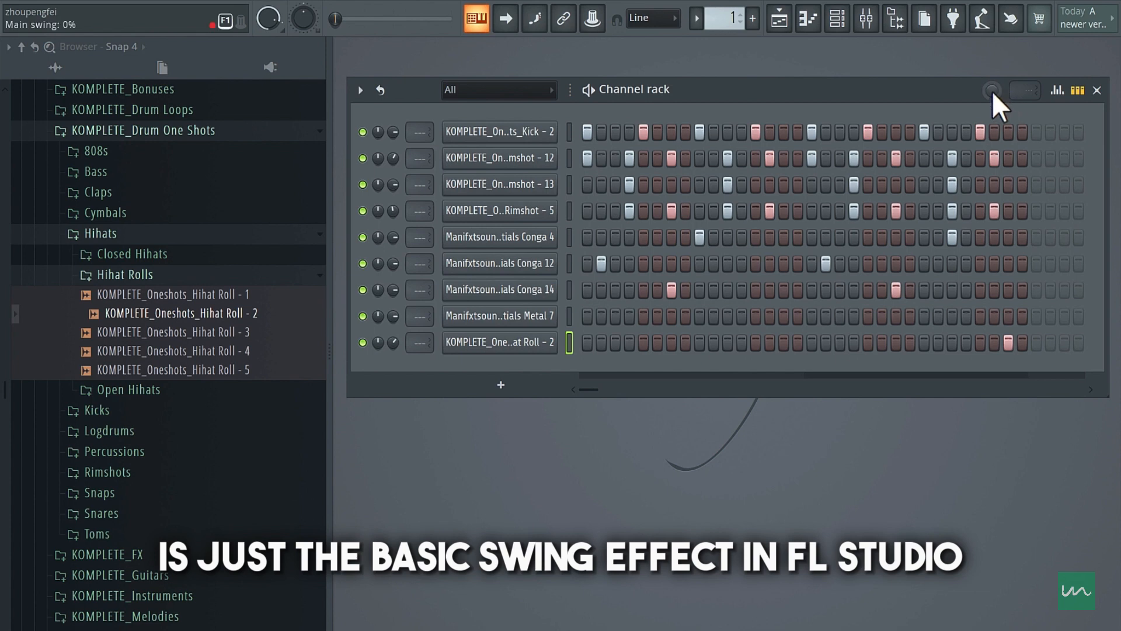
# - Set the channel rack's main swing to 15% and play the pattern
pyautogui.moveTo(993, 91); pyautogui.dragTo(992, 82)
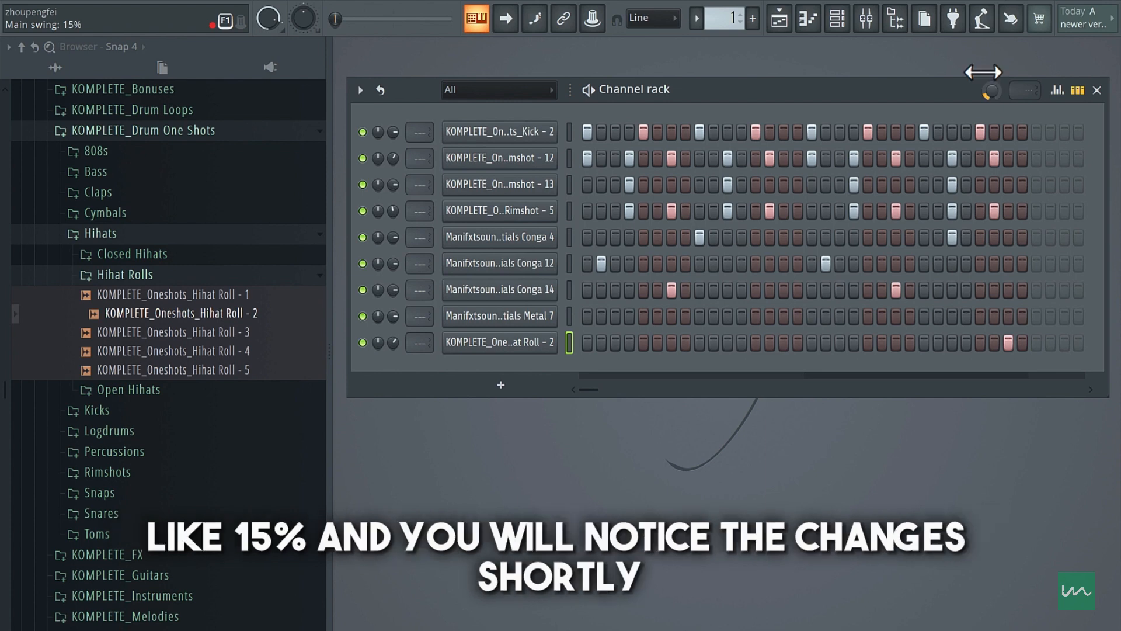
pyautogui.press('space')
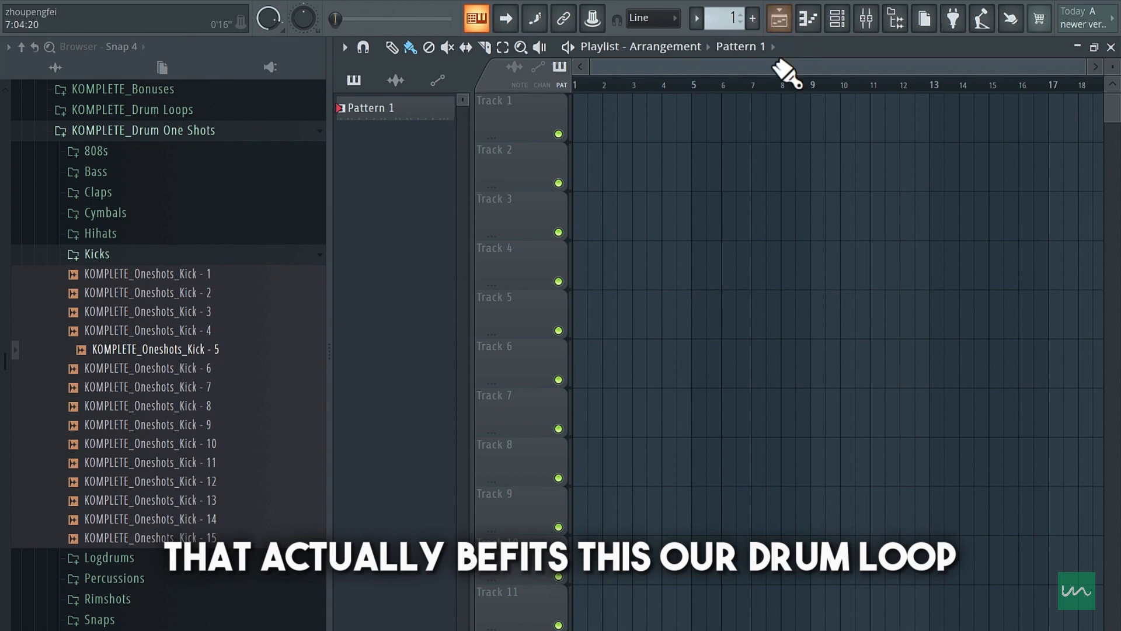
# - Place Pattern 1 twice in a row on Track 1 of the playlist, covering bars 1 to 4
pyautogui.click(604, 130)
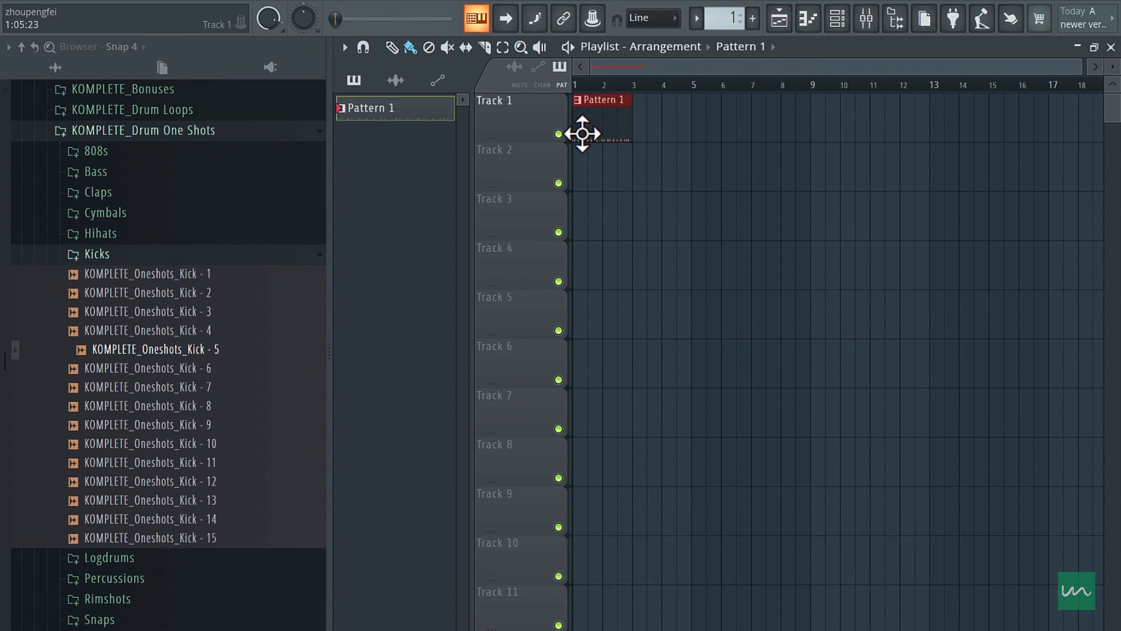
pyautogui.click(646, 125)
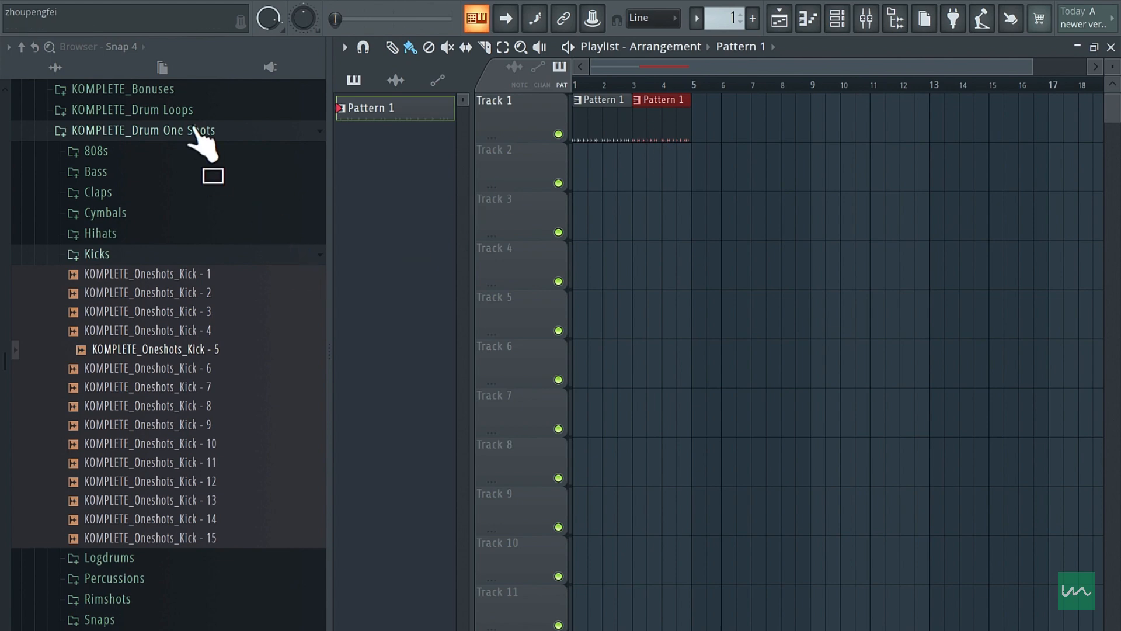
# - Browse to the Afrobeat loops in the Shekere Shaker Loops Pack and audition Shaker Loops 8 and 3 against the drum pattern
pyautogui.click(195, 130)
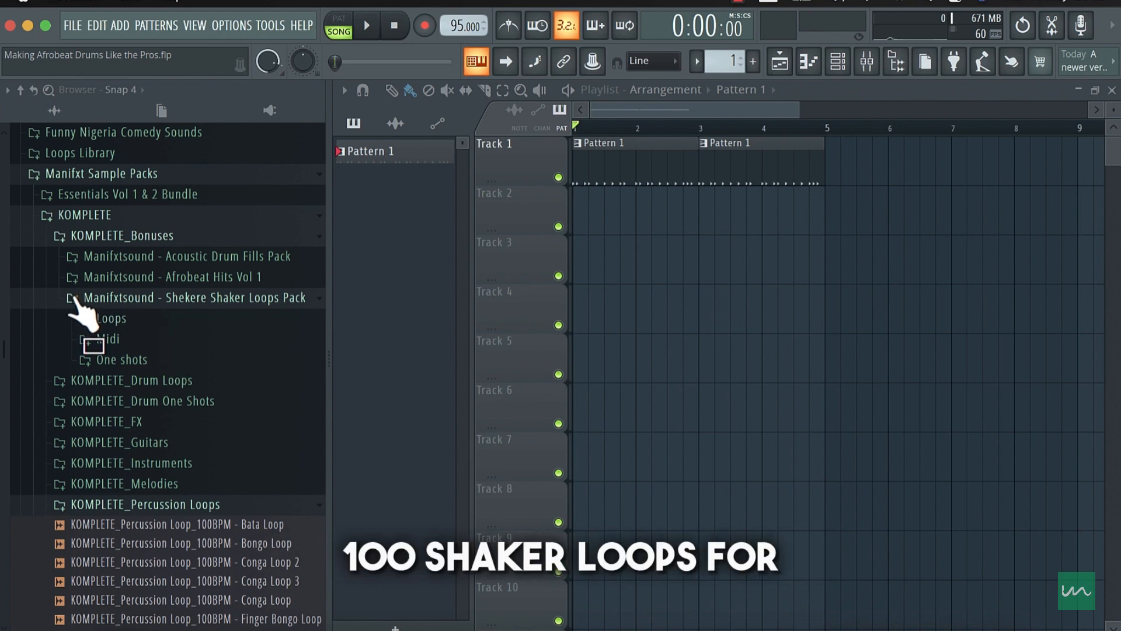
pyautogui.click(110, 320)
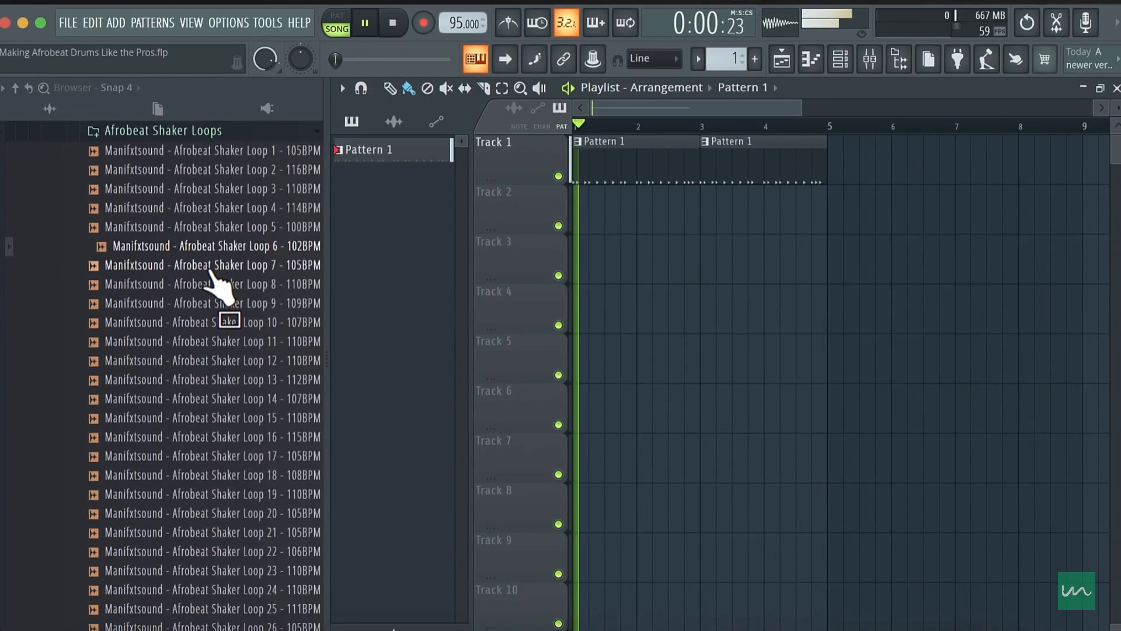
pyautogui.click(199, 283)
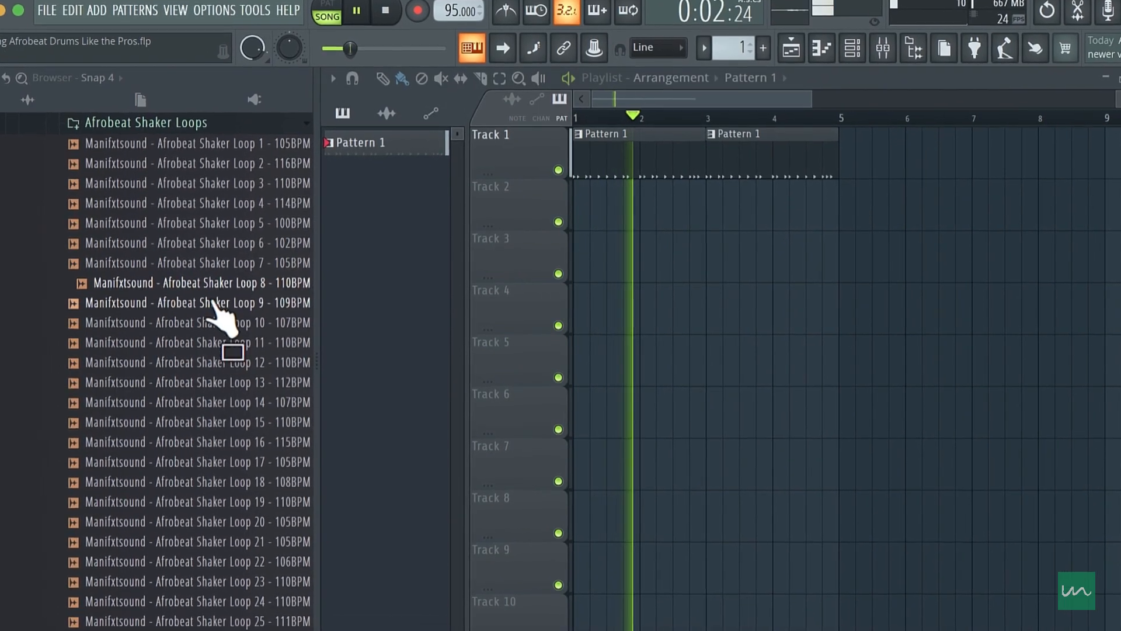
pyautogui.press('space')
pyautogui.click(232, 185)
pyautogui.press('space')
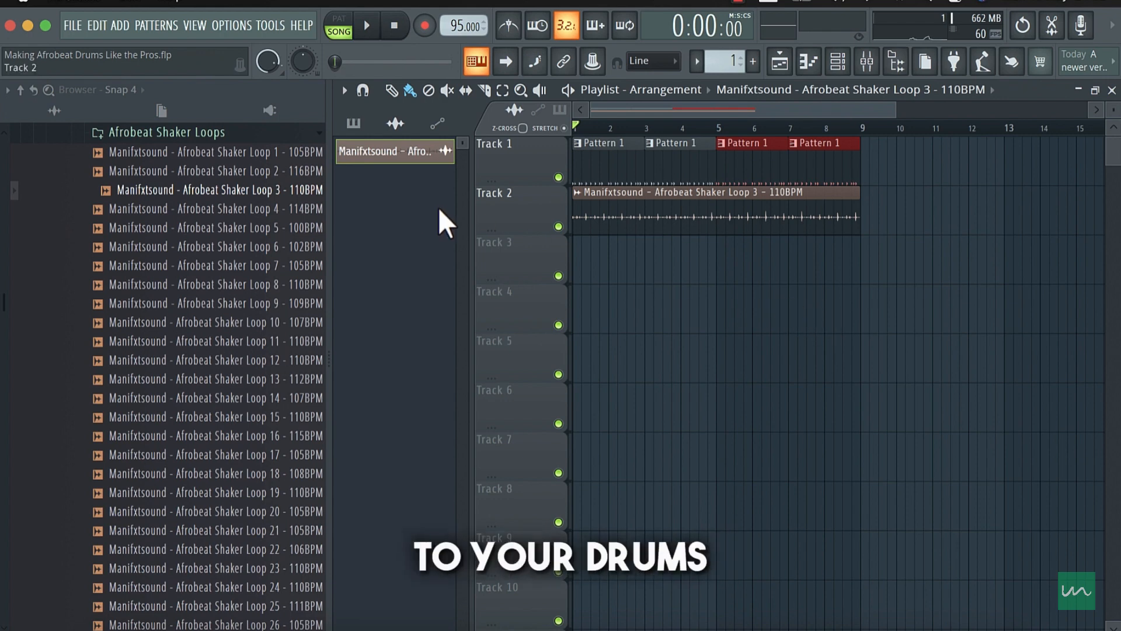
# - Collapse the Afrobeat Shaker Loops folder and audition conga, bongo, bata and talking drum loops from KOMPLETE_Percussion Loops, ending on the 100BPM Conga Loop with the arrangement playing
pyautogui.click(268, 134)
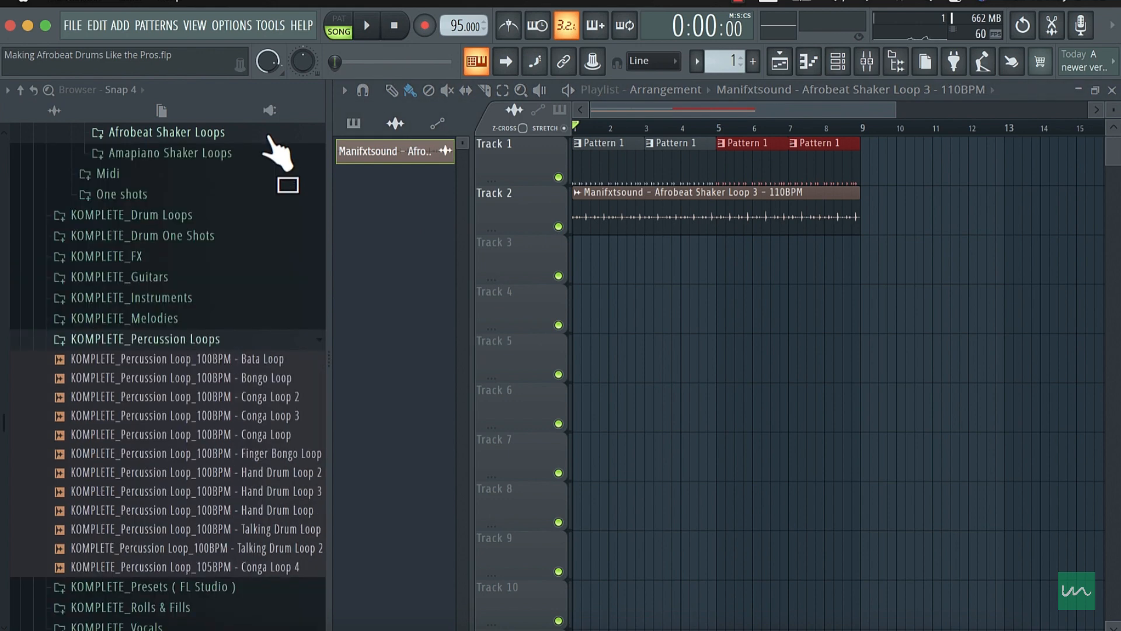
pyautogui.scroll(7, 261, 243)
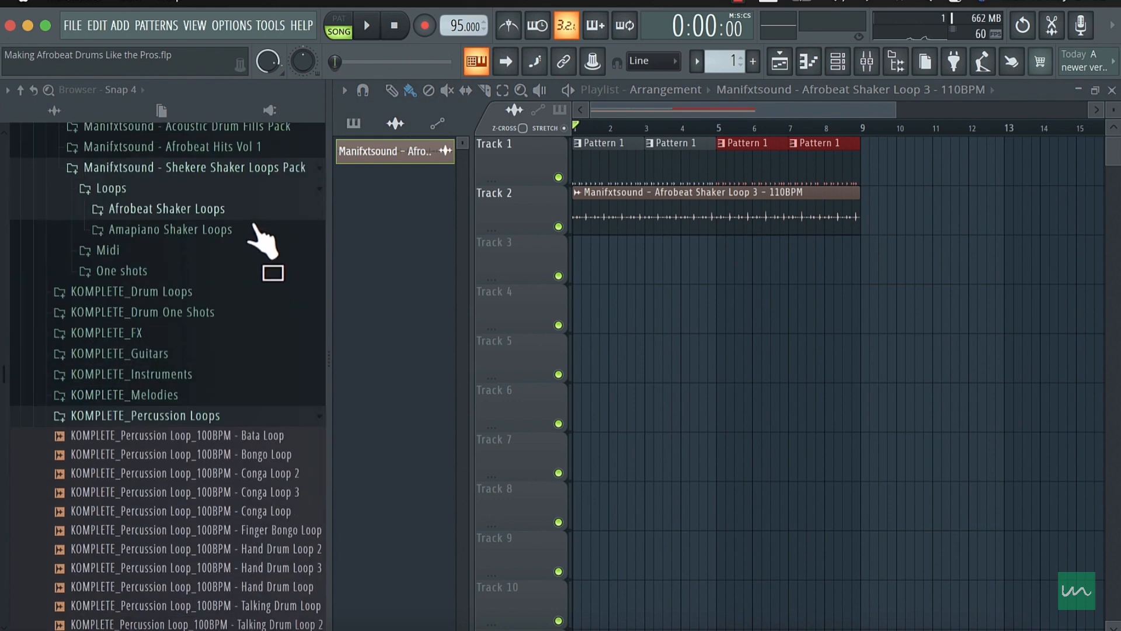
pyautogui.scroll(-7, 260, 263)
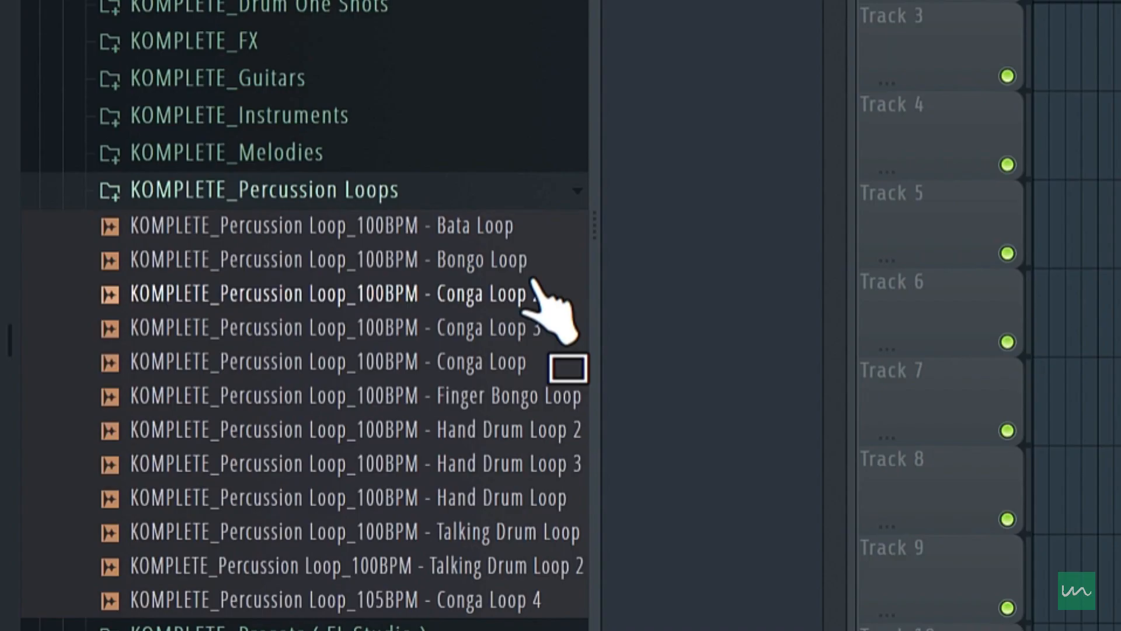
pyautogui.click(533, 280)
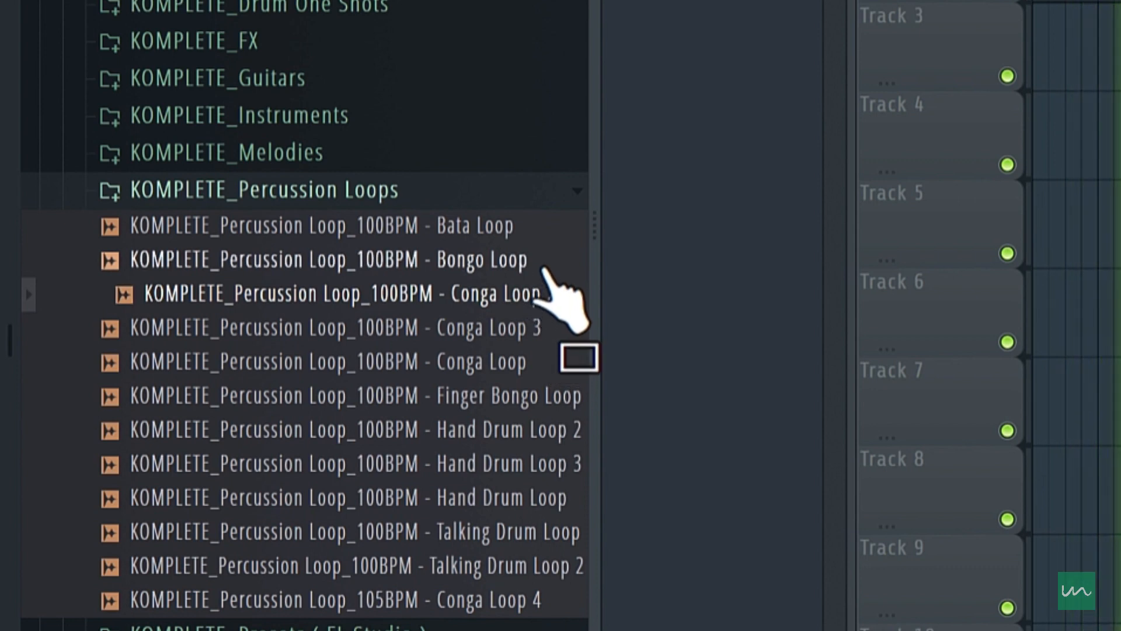
pyautogui.click(540, 269)
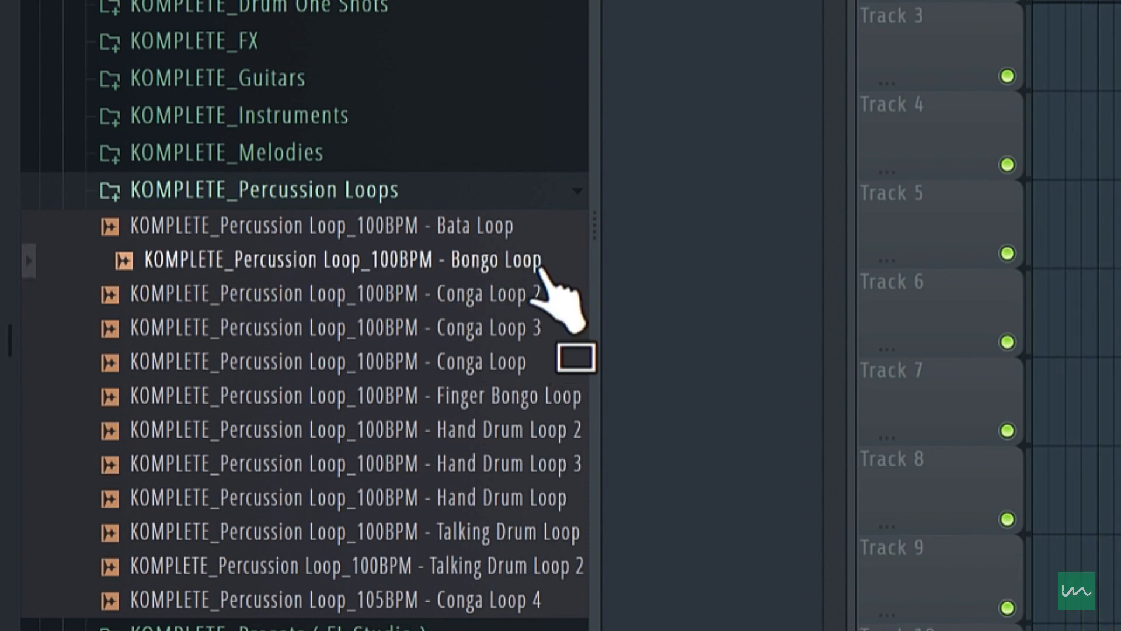
pyautogui.click(526, 228)
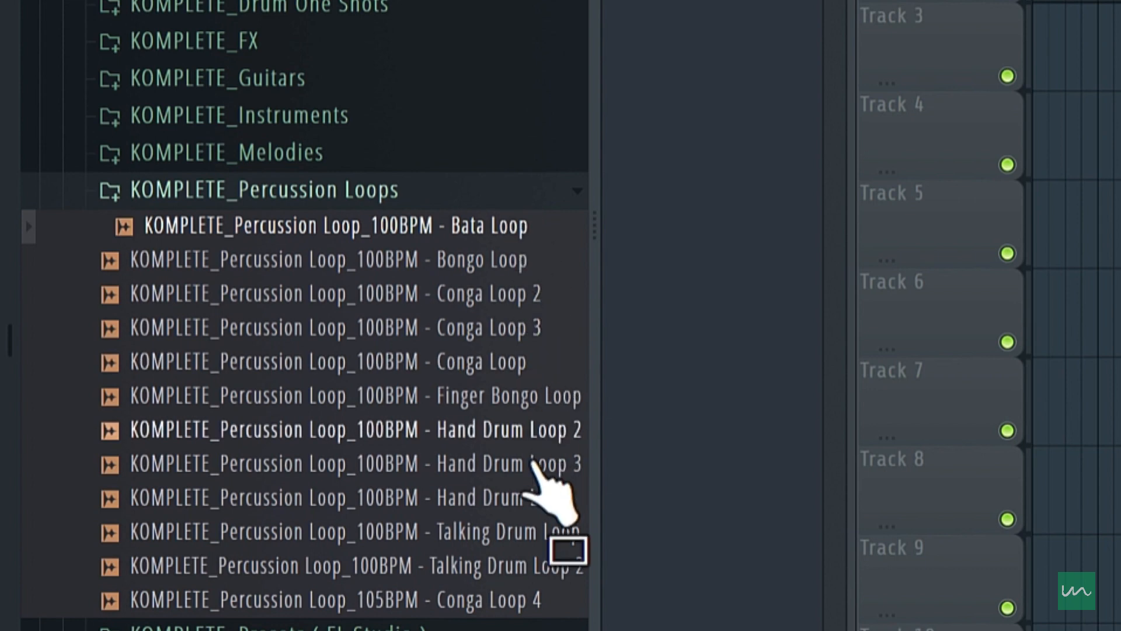
pyautogui.click(529, 563)
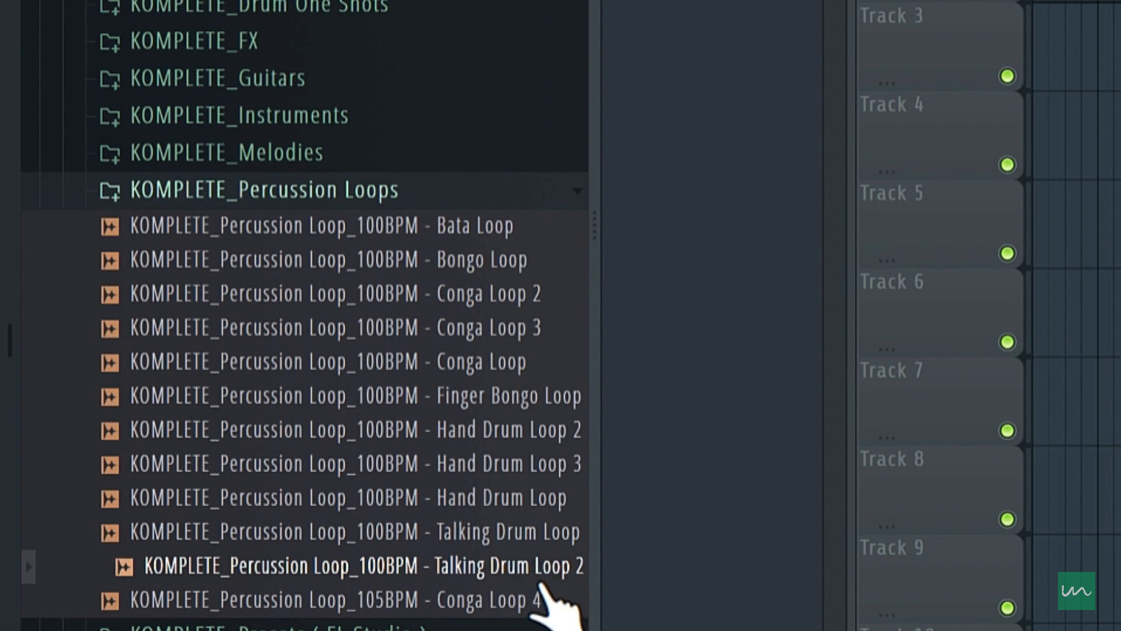
pyautogui.click(539, 605)
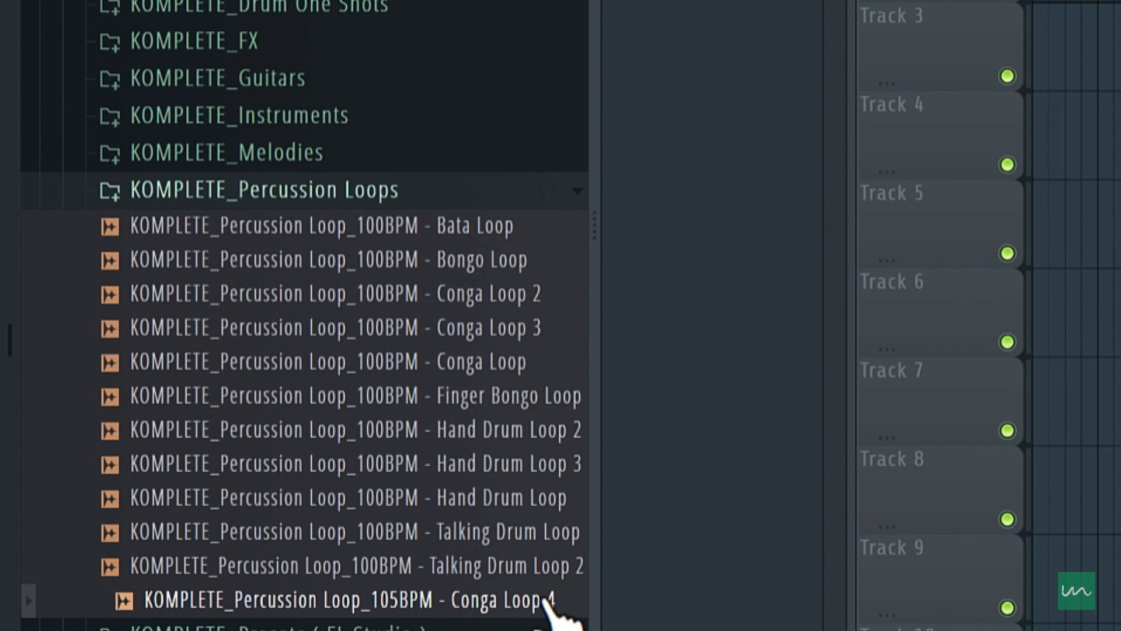
pyautogui.press('space')
pyautogui.moveTo(550, 591); pyautogui.dragTo(536, 374)
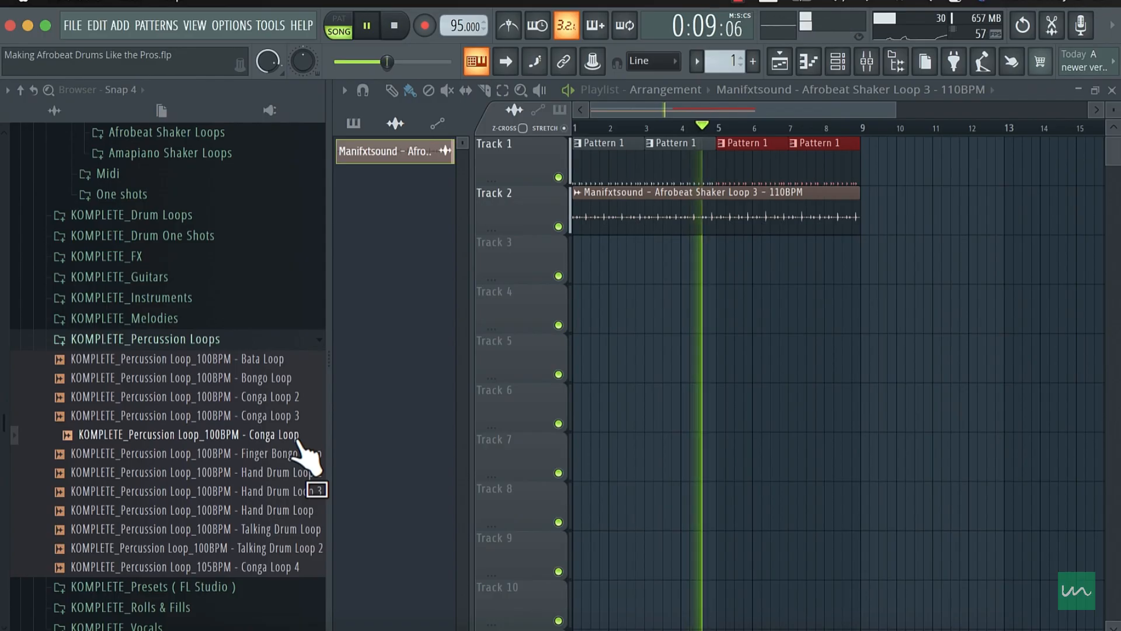
pyautogui.press('space')
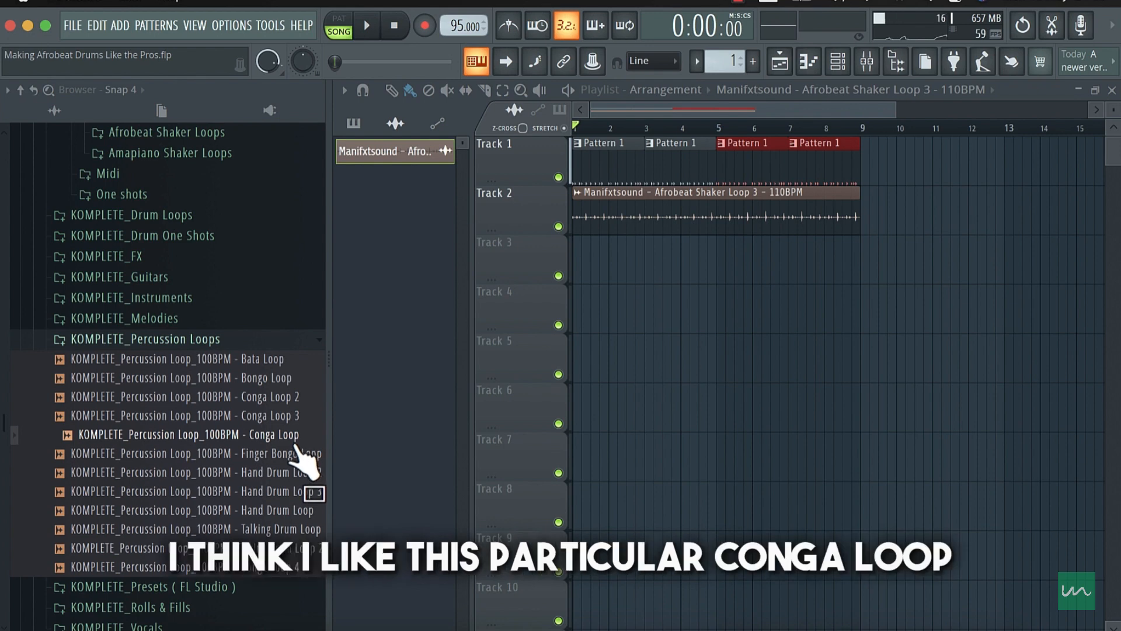
# - Place the 100BPM Conga Loop twice in a row on Track 3 of the playlist, covering bars 1 to 8
pyautogui.moveTo(295, 440); pyautogui.dragTo(545, 251)
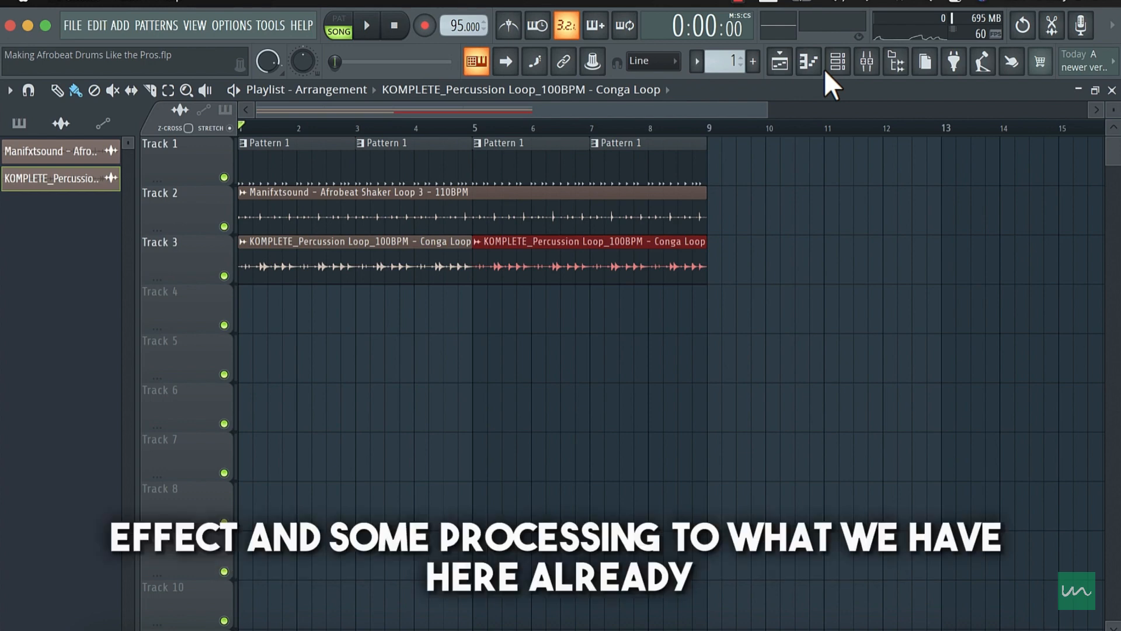
# - Show all channels in the channel rack and select every channel from the kick down to the conga loop
pyautogui.click(839, 63)
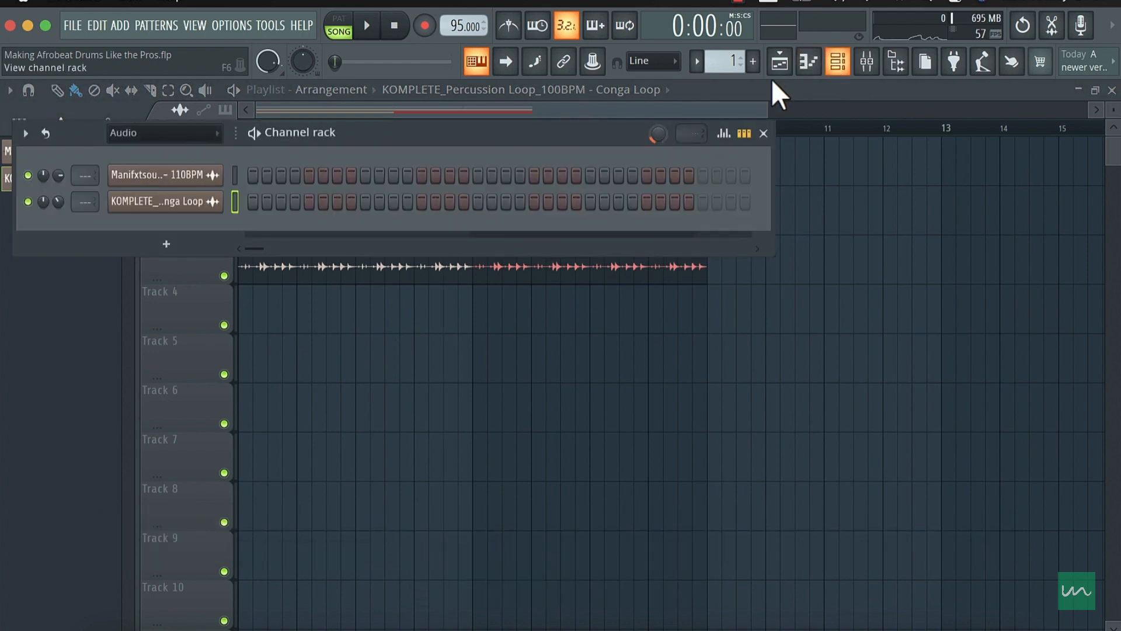
pyautogui.click(213, 135)
pyautogui.click(207, 147)
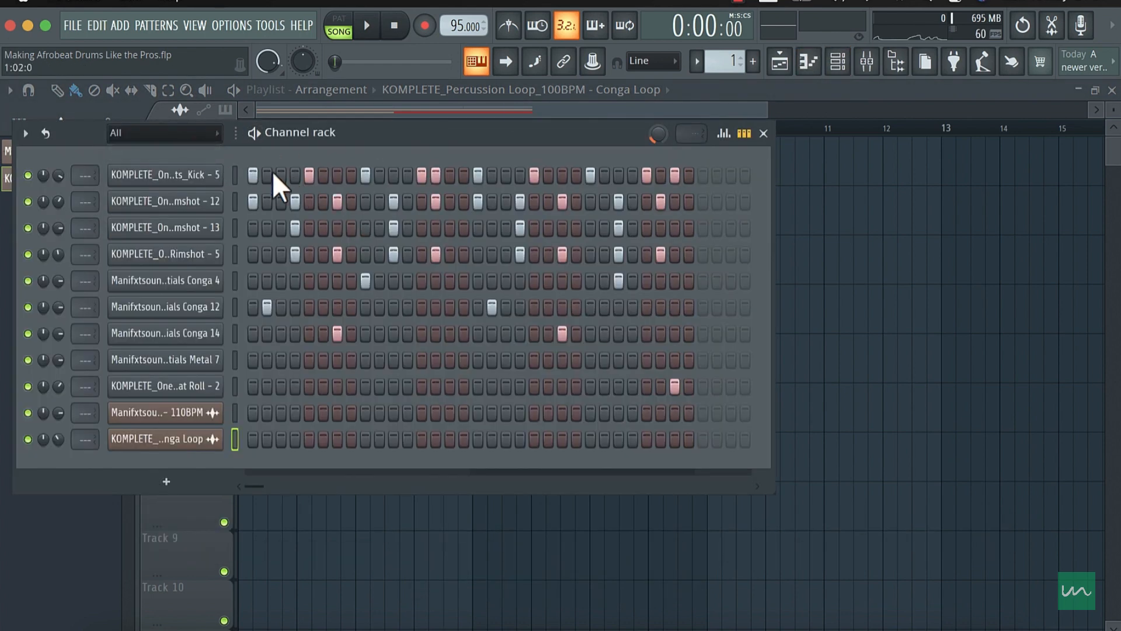
pyautogui.doubleClick(232, 178)
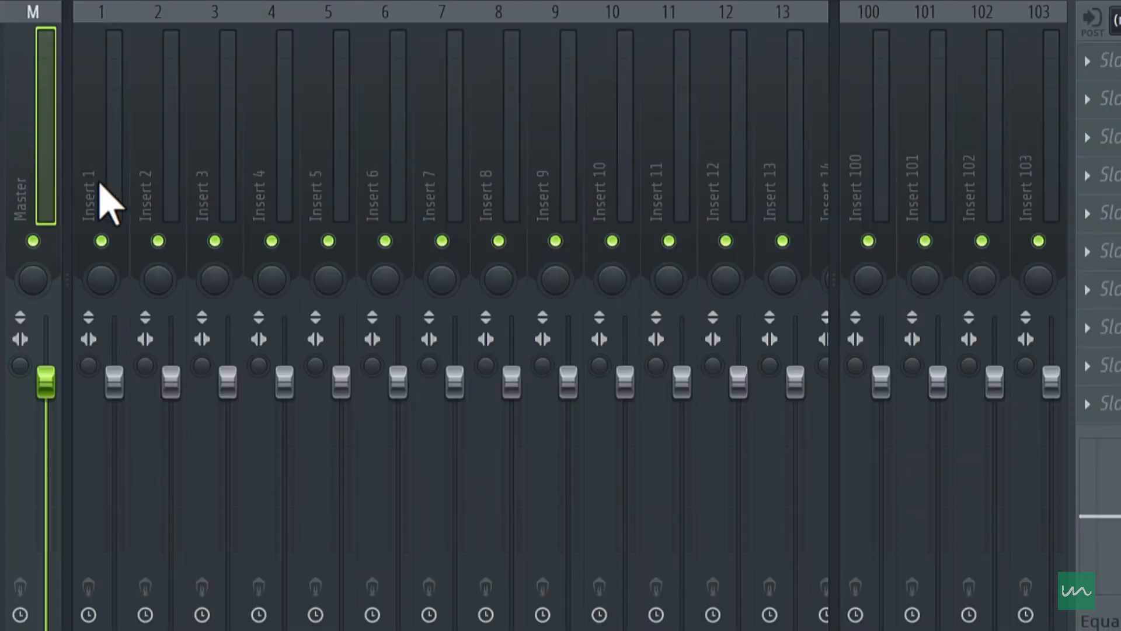
# - Route the selected channels to separate mixer tracks starting from Insert 1 and play the arrangement
pyautogui.click(111, 205)
pyautogui.rightClick(111, 204)
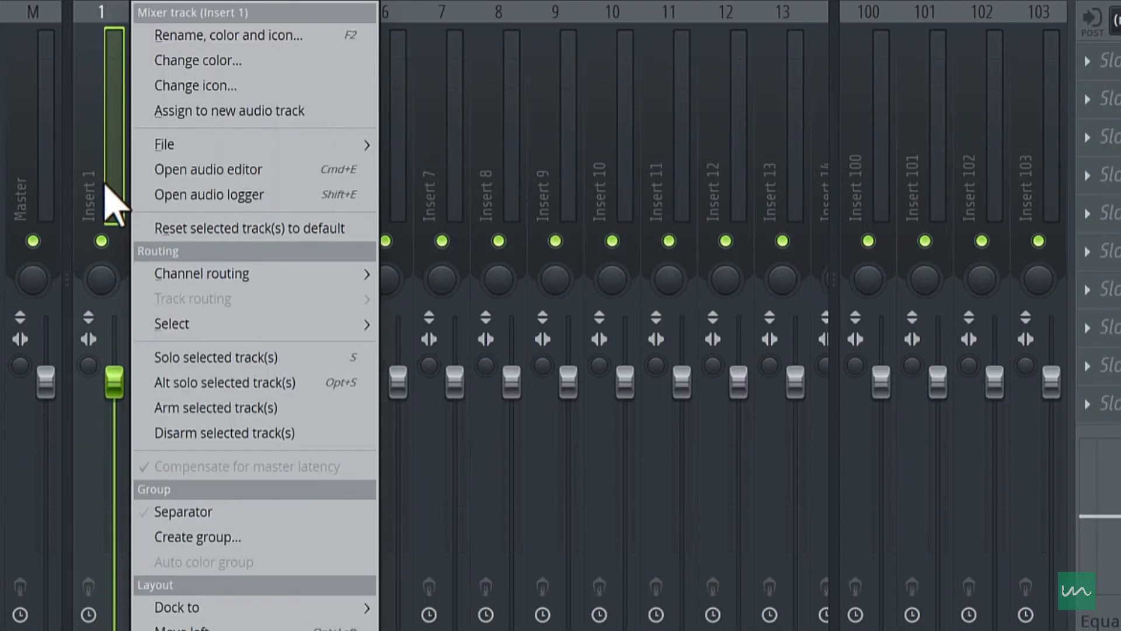
pyautogui.moveTo(175, 280)
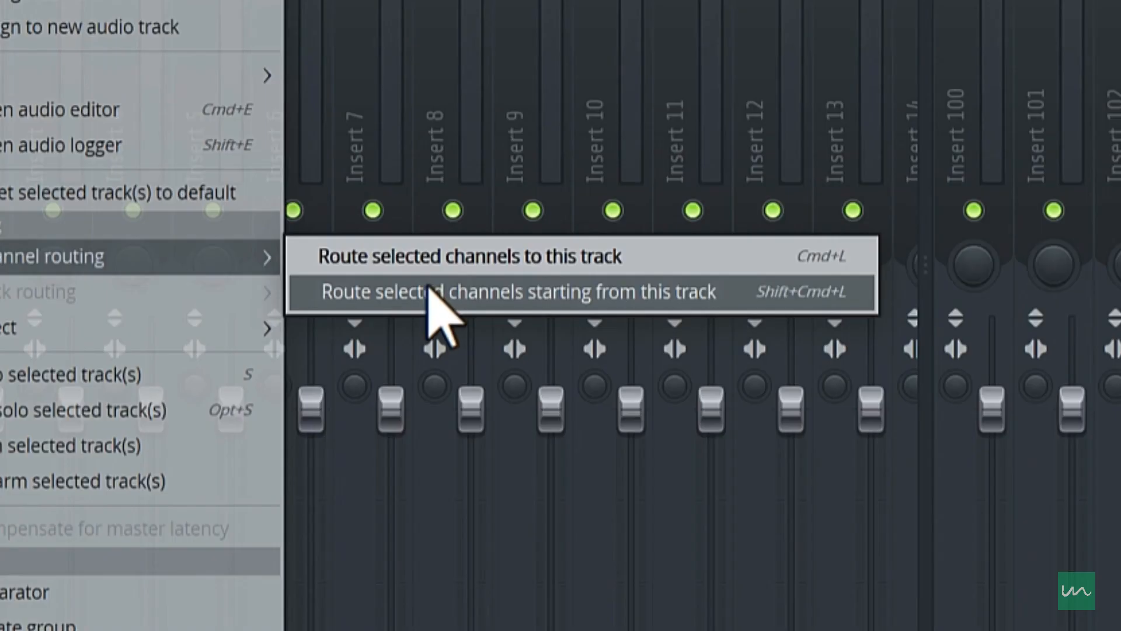
pyautogui.click(430, 290)
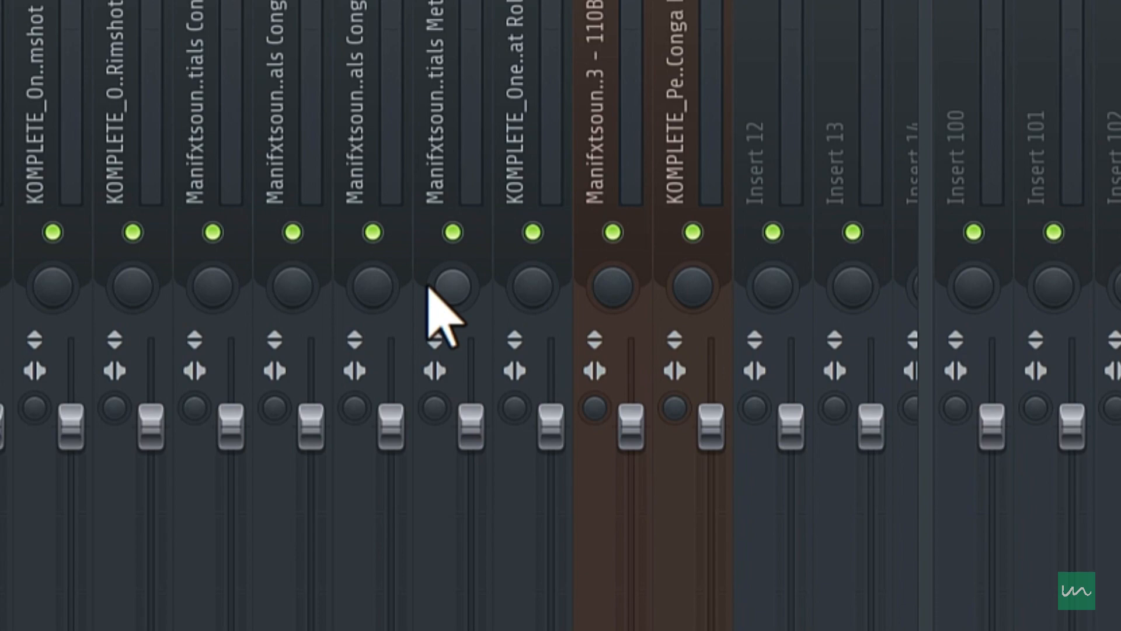
pyautogui.press('space')
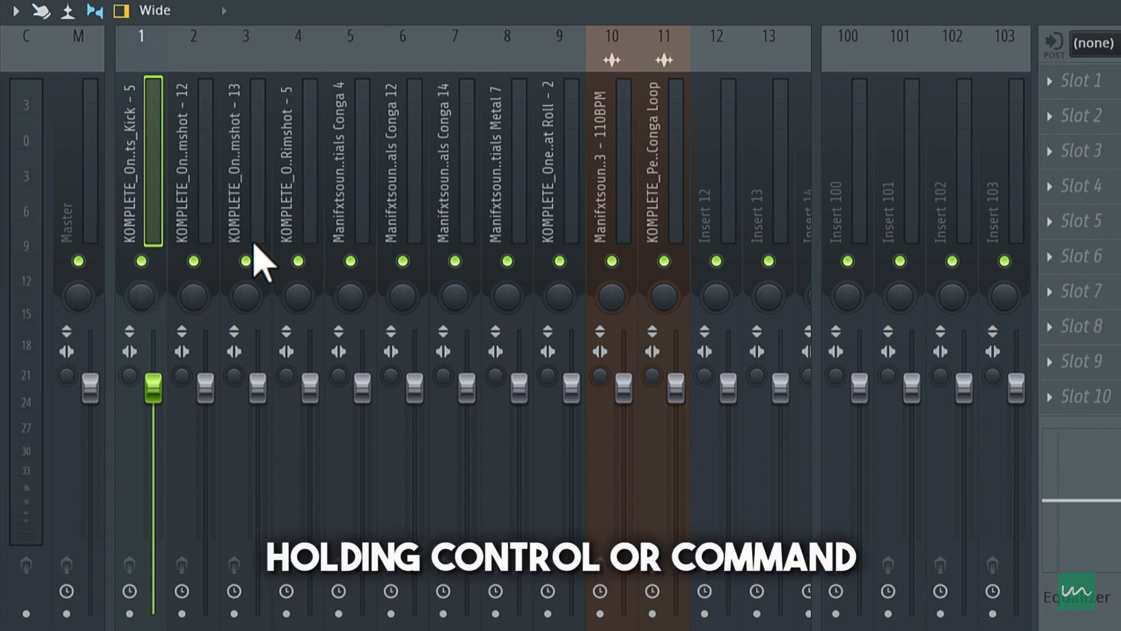
# - Select mixer tracks 1 to 11 and create a submix from them named "Drum Bus"
pyautogui.moveTo(165, 225); pyautogui.dragTo(660, 239)
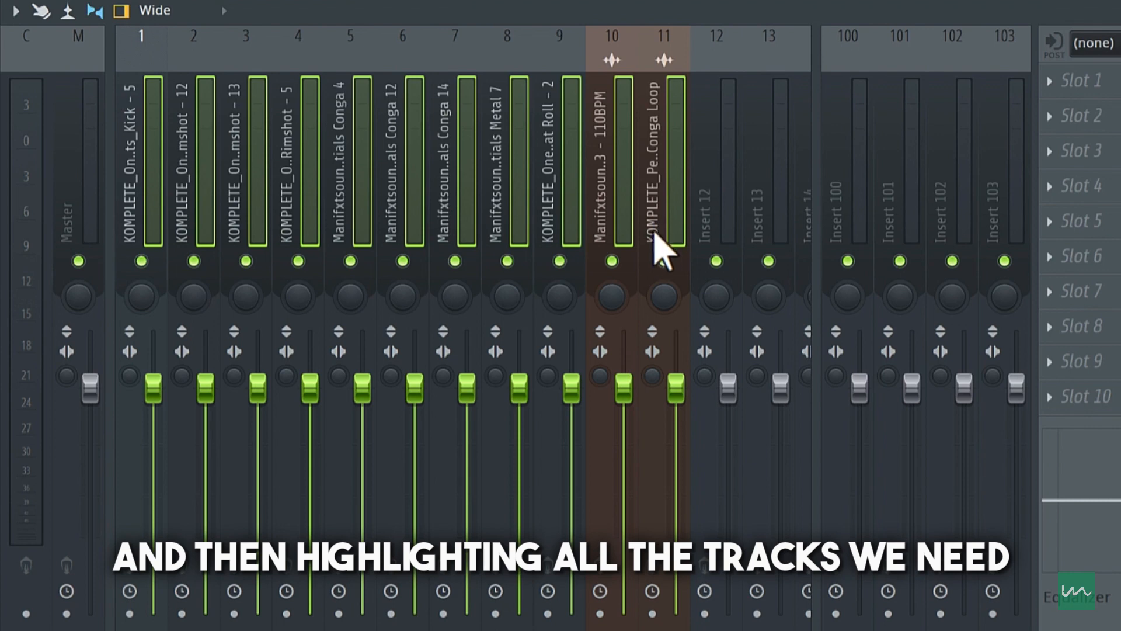
pyautogui.rightClick(677, 224)
pyautogui.moveTo(748, 303)
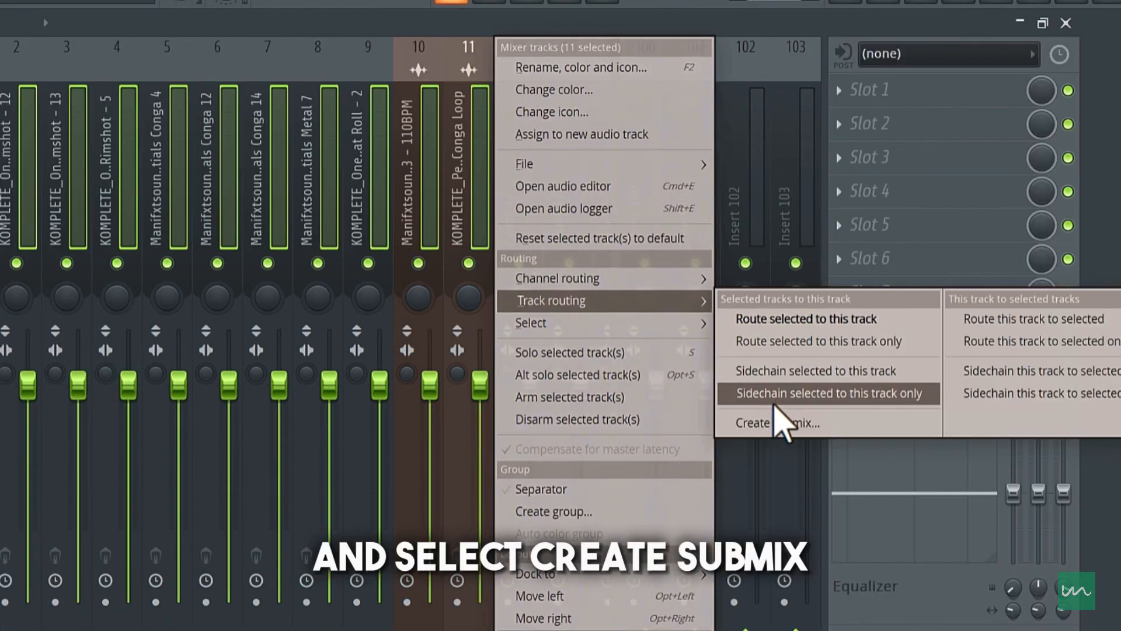
pyautogui.click(777, 417)
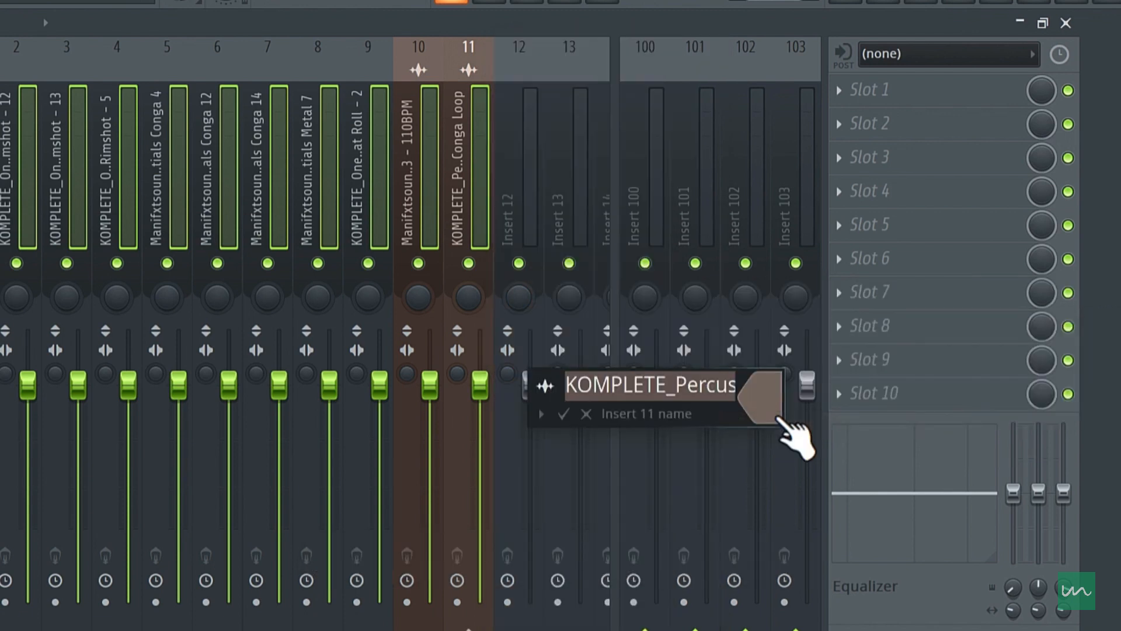
pyautogui.write('Drum Bus')
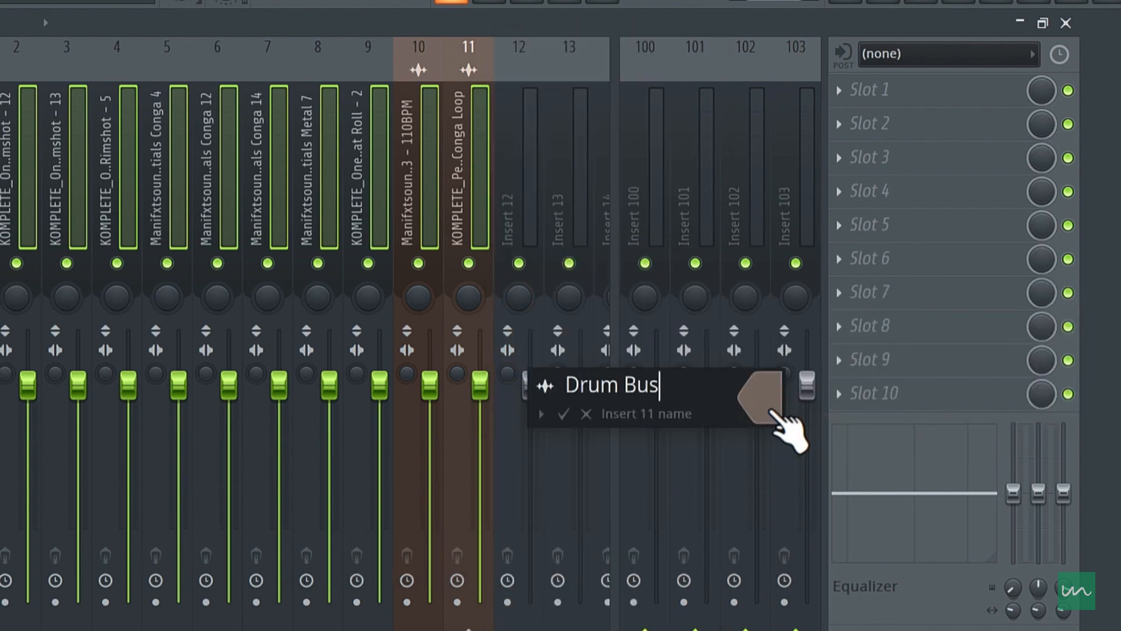
pyautogui.press('Return')
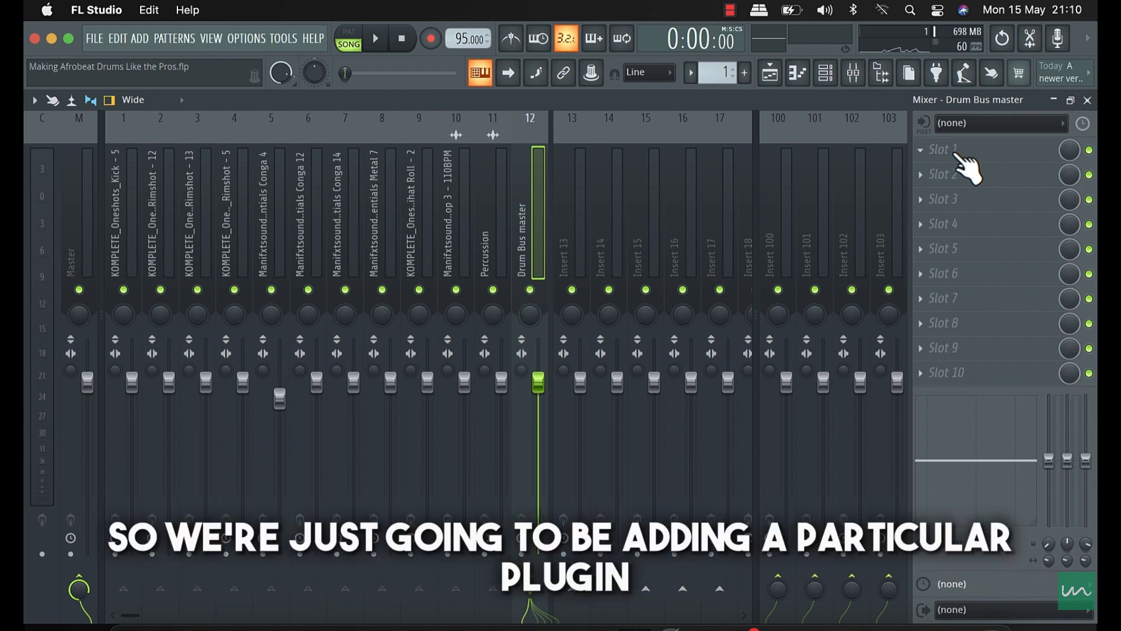
# - Load Vitamin Stereo into Slot 1 of the Drum Bus master mixer track
pyautogui.click(938, 172)
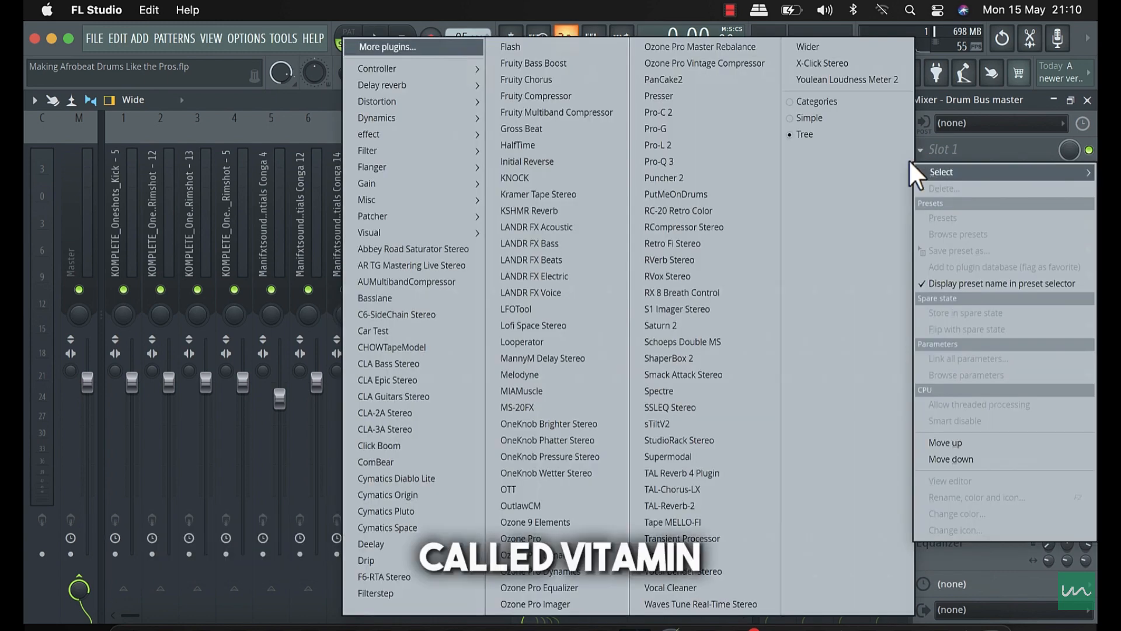
pyautogui.click(713, 554)
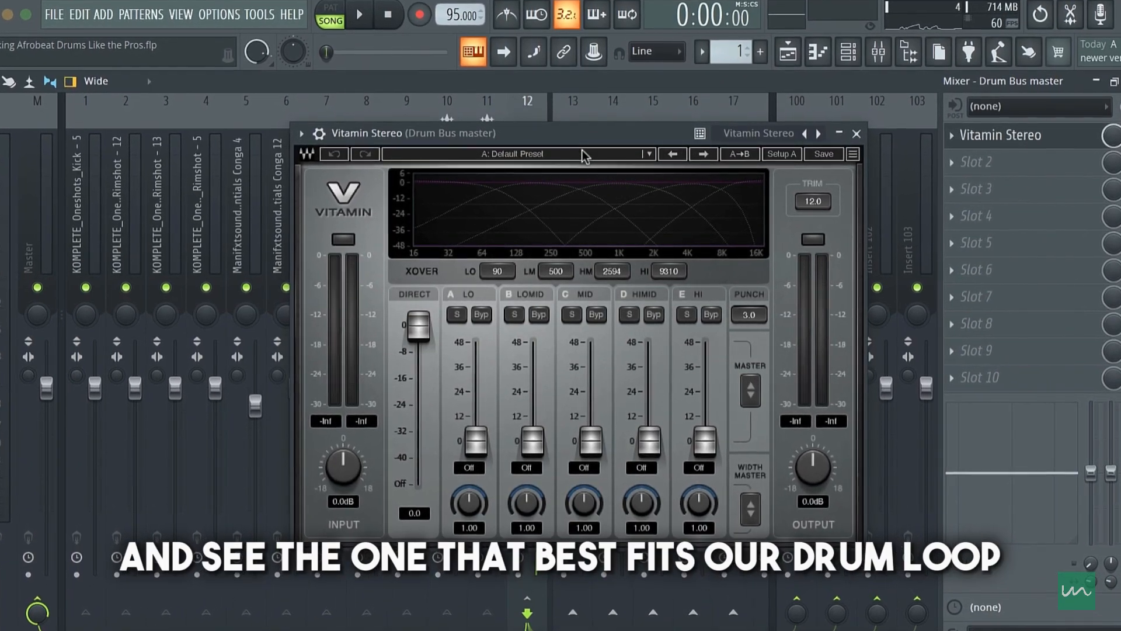
# - Try Vitamin's Big Room Beat 1 preset from Drums and Beats while the arrangement plays
pyautogui.press('space')
pyautogui.click(582, 151)
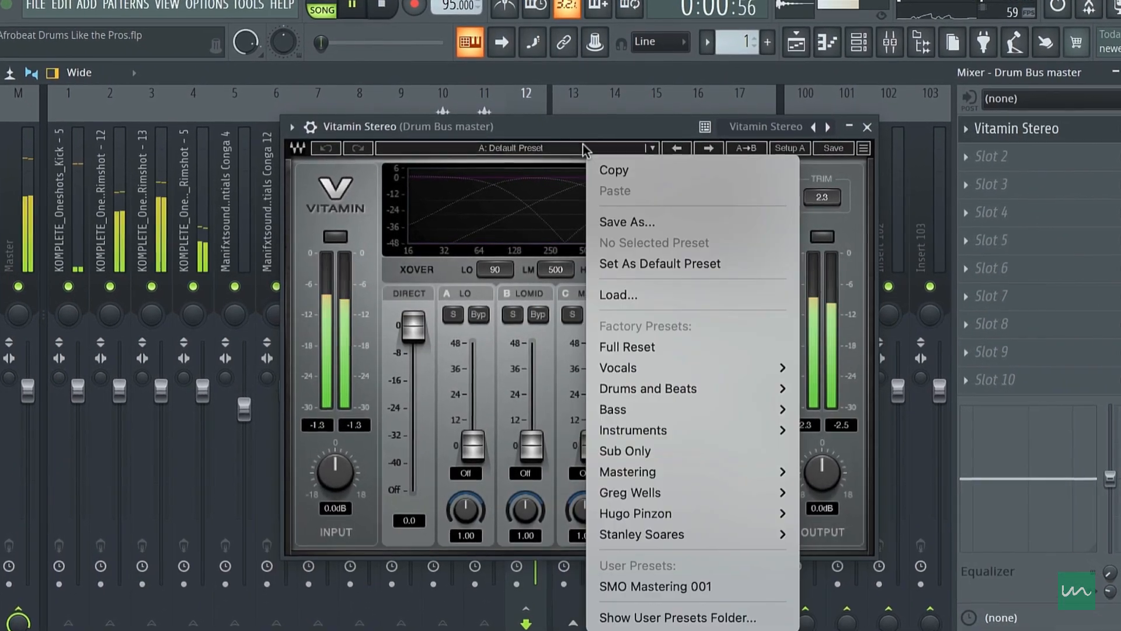
pyautogui.moveTo(691, 417)
pyautogui.moveTo(770, 390)
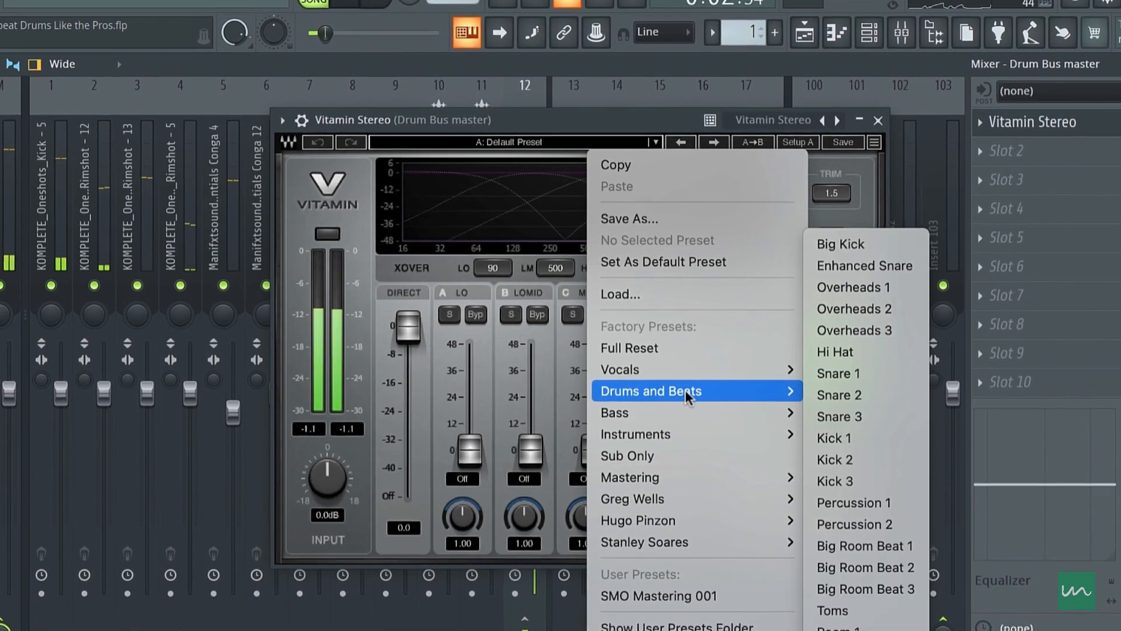
pyautogui.click(875, 550)
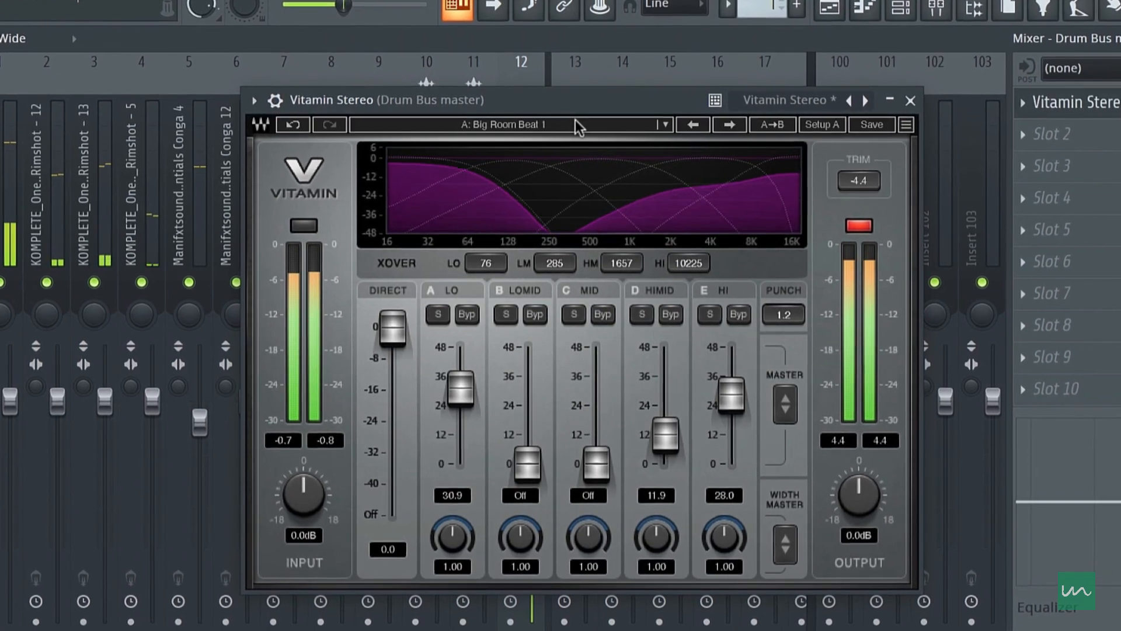
# - Switch Vitamin to the Big Room Beat 2 preset, stop playback, and lower the plugin's output to -6.2 dB
pyautogui.click(575, 120)
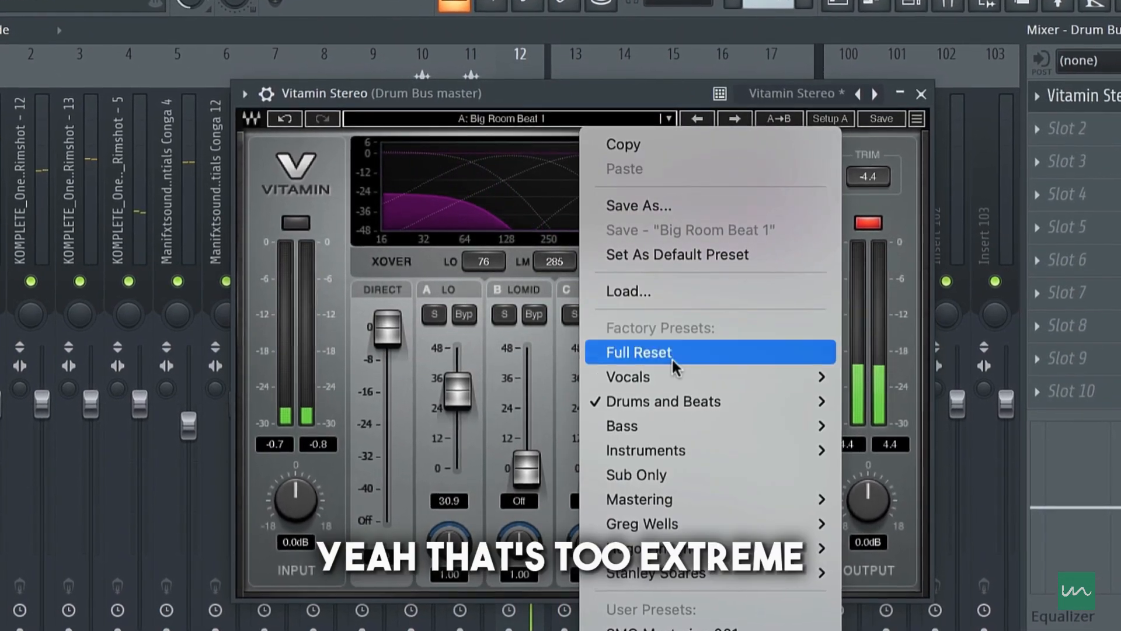
pyautogui.moveTo(723, 404)
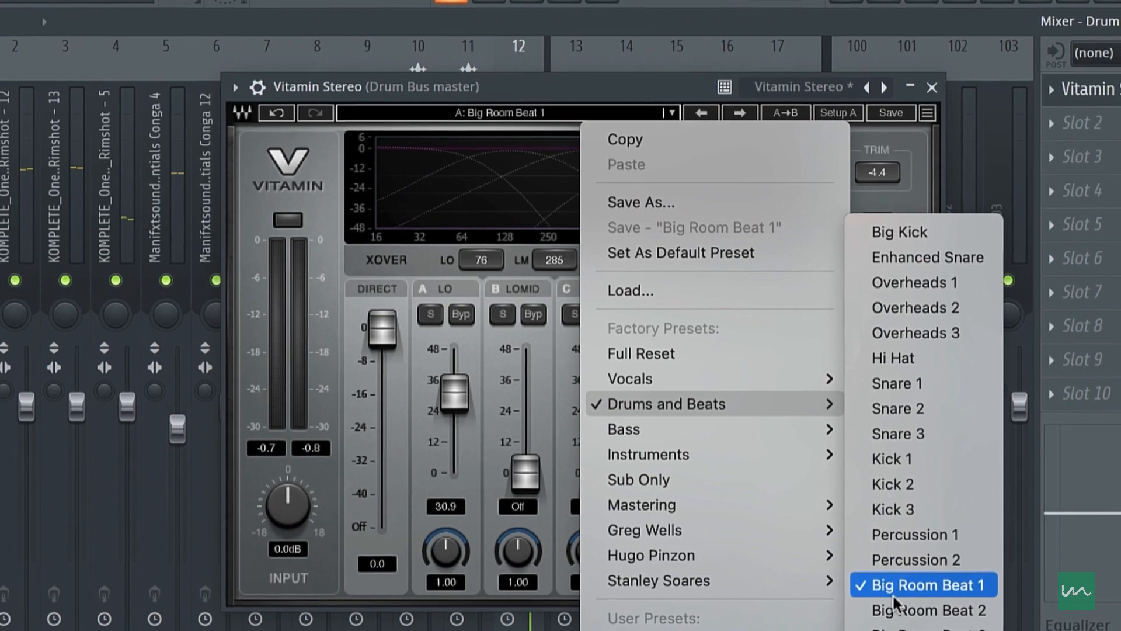
pyautogui.click(890, 609)
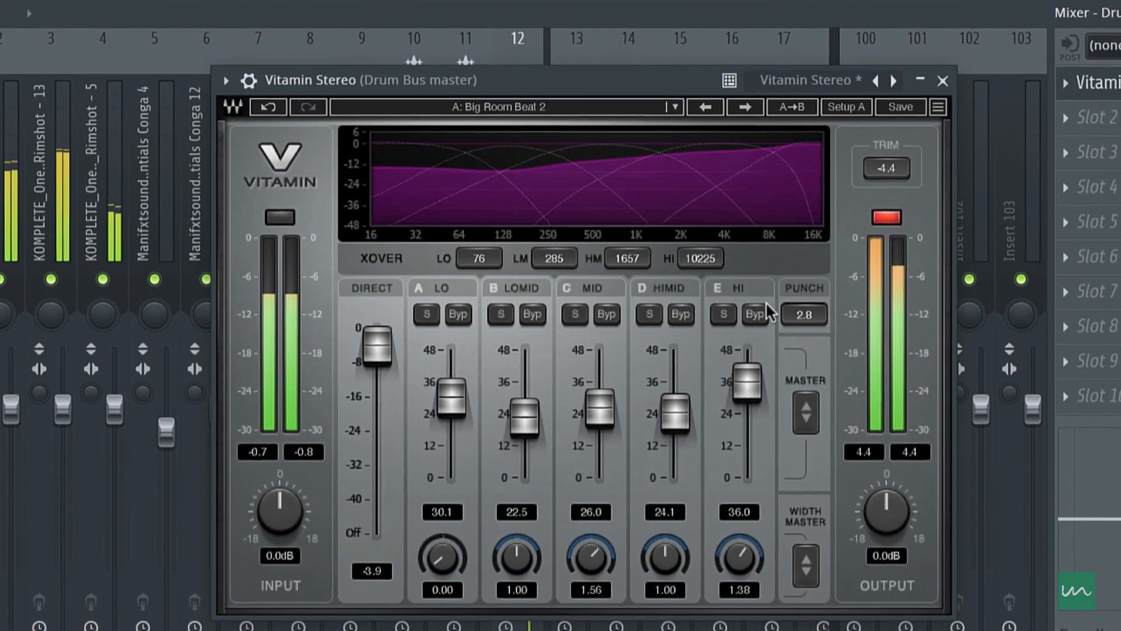
pyautogui.press('space')
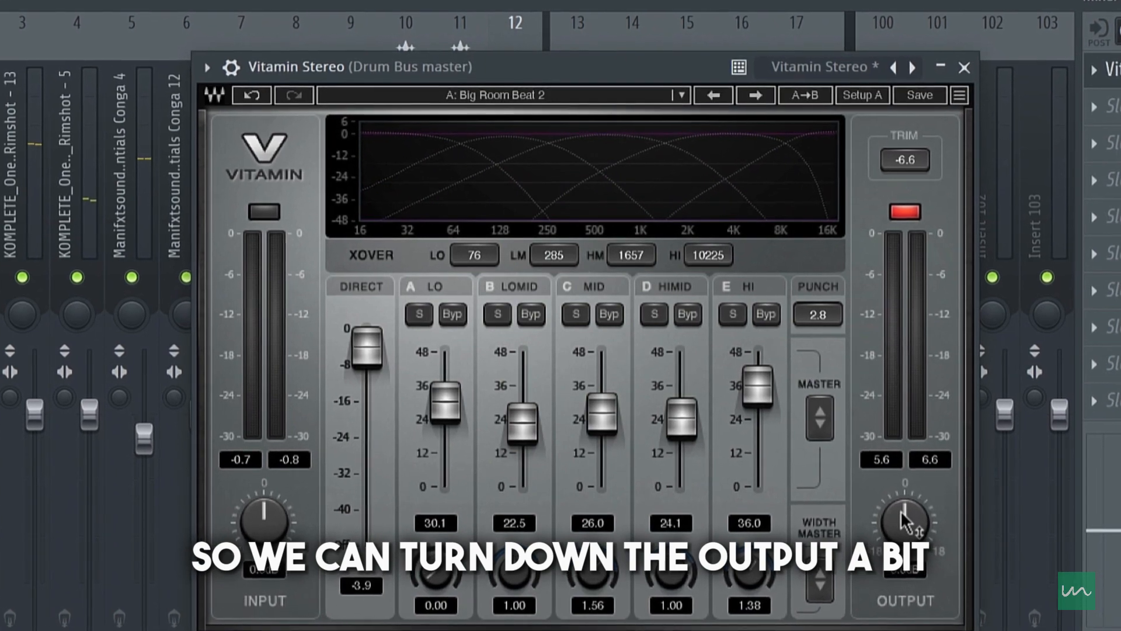
pyautogui.moveTo(899, 517); pyautogui.dragTo(899, 527)
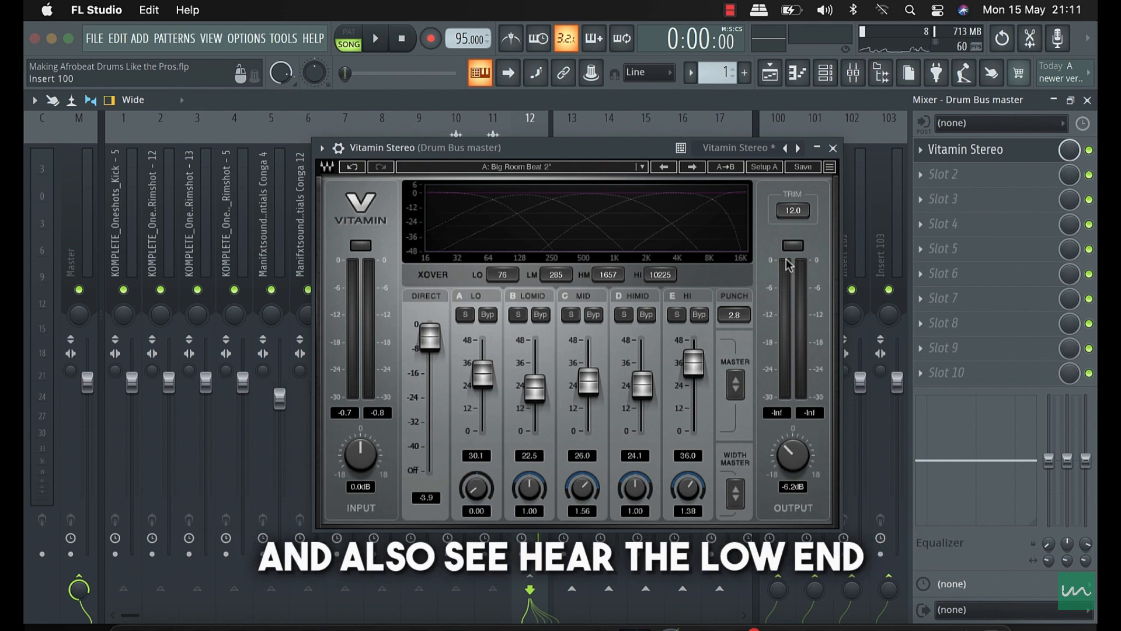
# - Close the Vitamin editor, listen to the processed drum bus, and reopen the editor before stopping playback
pyautogui.click(833, 148)
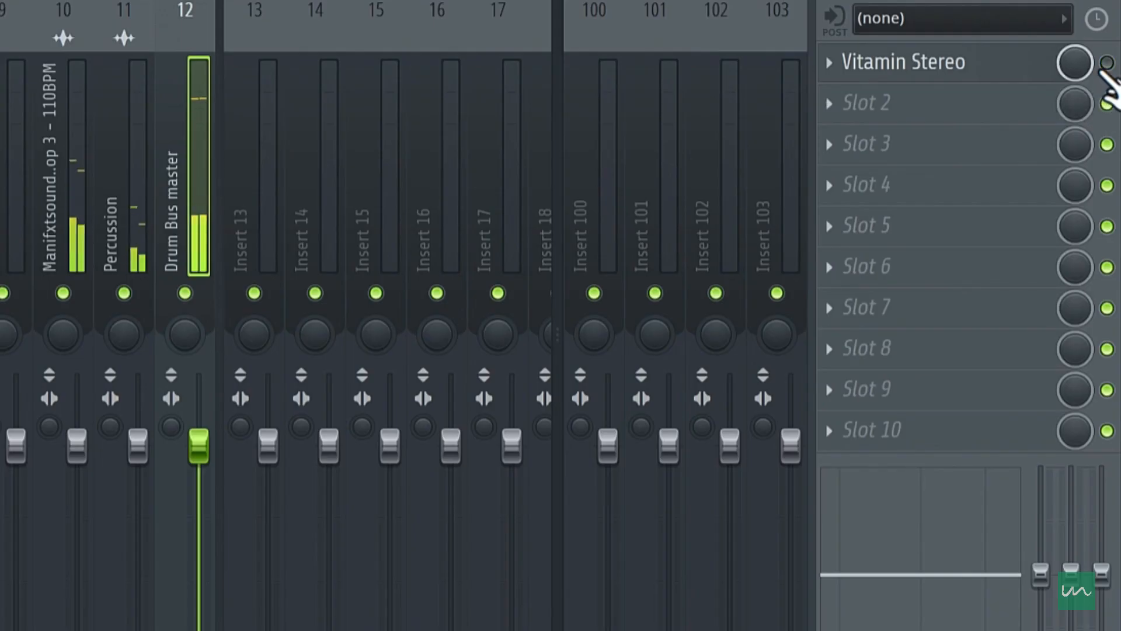
pyautogui.click(964, 61)
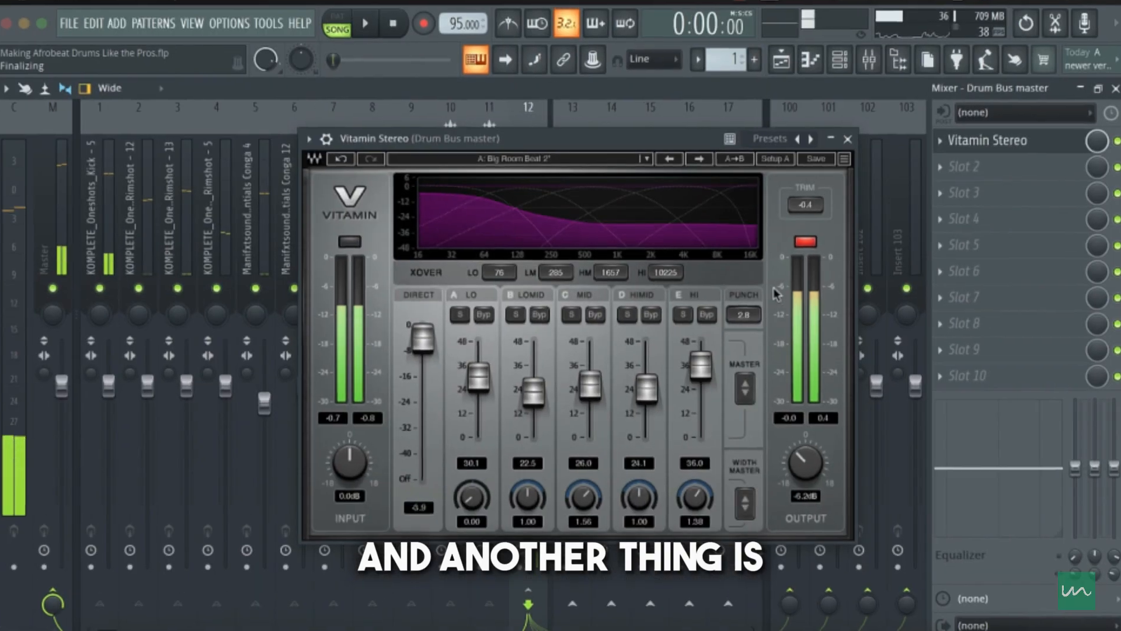
pyautogui.press('space')
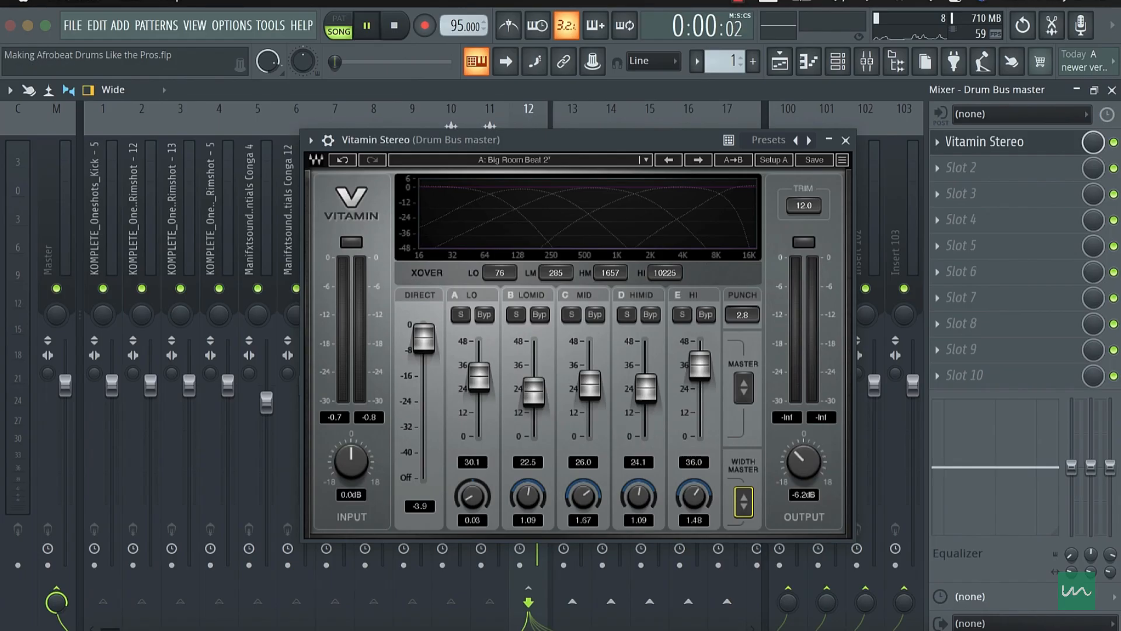
# - Widen the drum bus with Vitamin's Width Master, giving band widths of 0.16, 1.41, 2.05, 1.41 and 1.84 from Lo to Hi
pyautogui.press('space')
pyautogui.moveTo(750, 504); pyautogui.dragTo(751, 489)
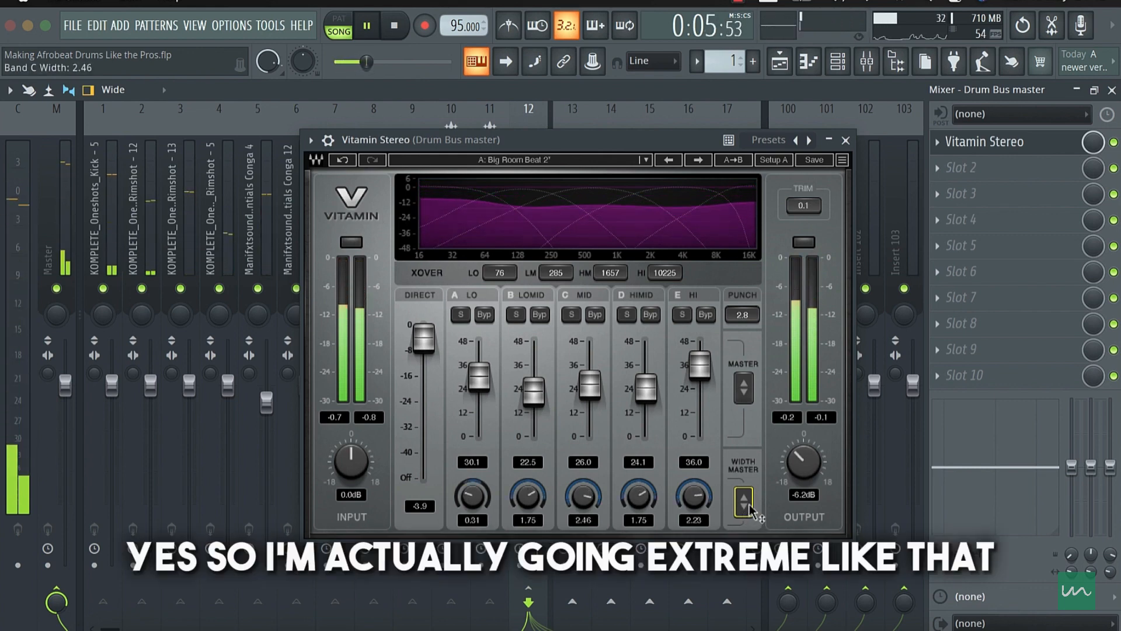
pyautogui.press('space')
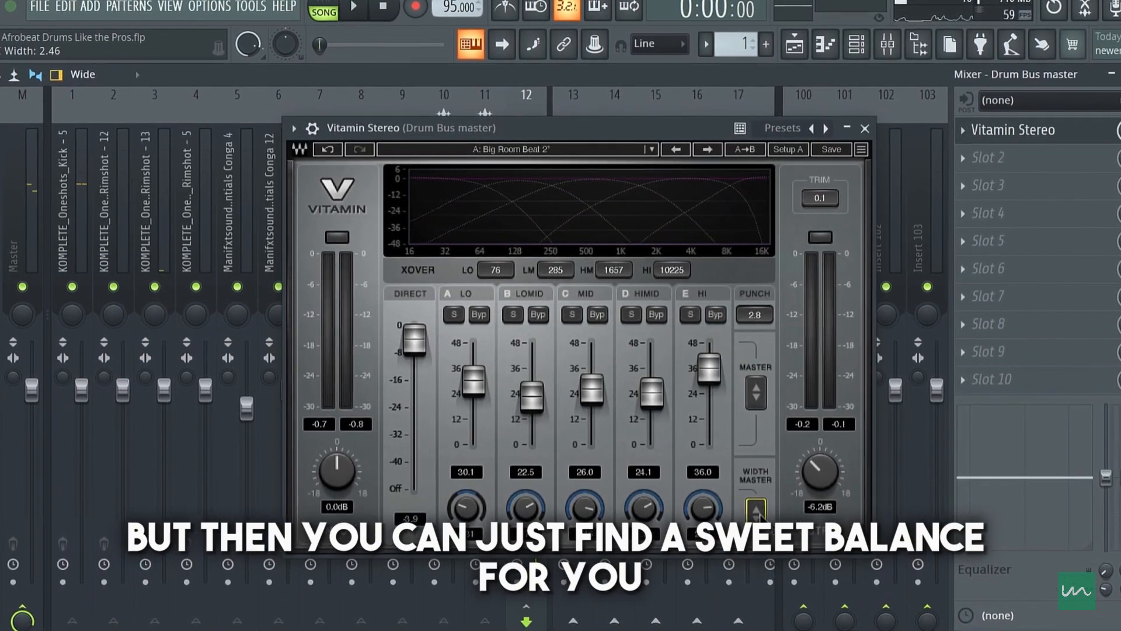
pyautogui.moveTo(761, 520); pyautogui.dragTo(789, 546)
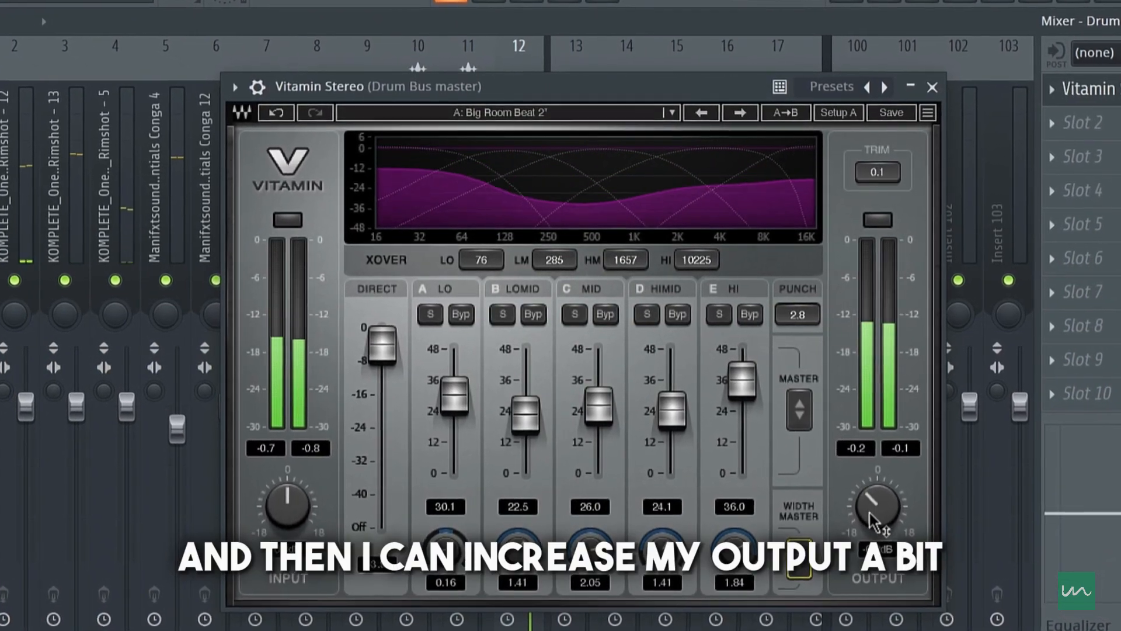
# - Raise Vitamin's output to -5.1 dB while listening to the arrangement, and close the plugin editor
pyautogui.press('space')
pyautogui.moveTo(870, 499); pyautogui.dragTo(895, 526)
pyautogui.press('space')
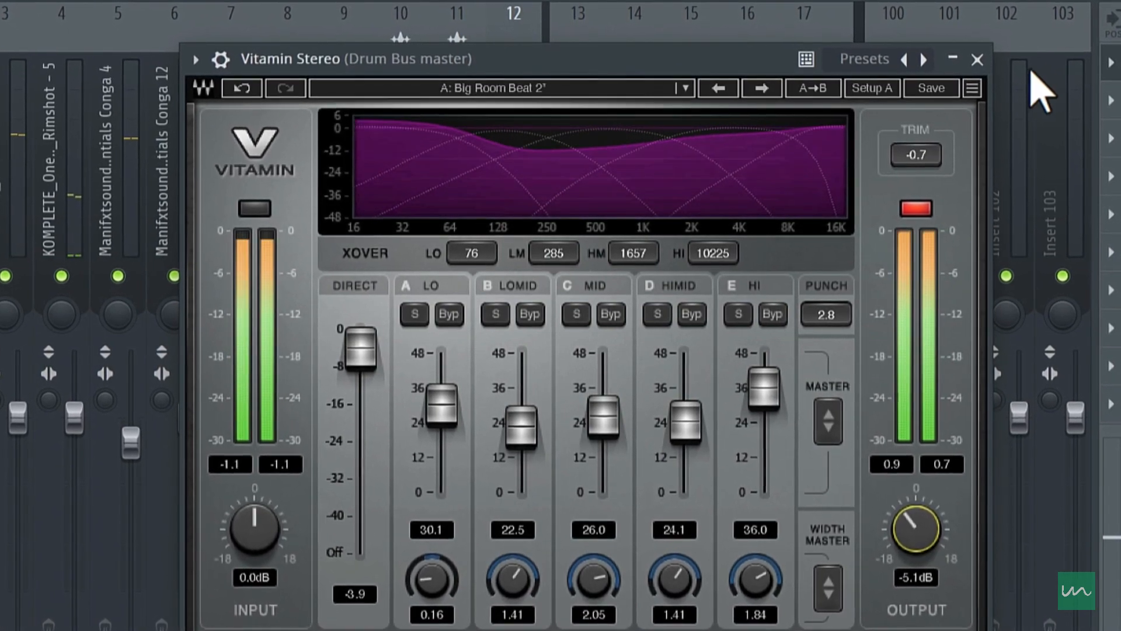
pyautogui.click(974, 60)
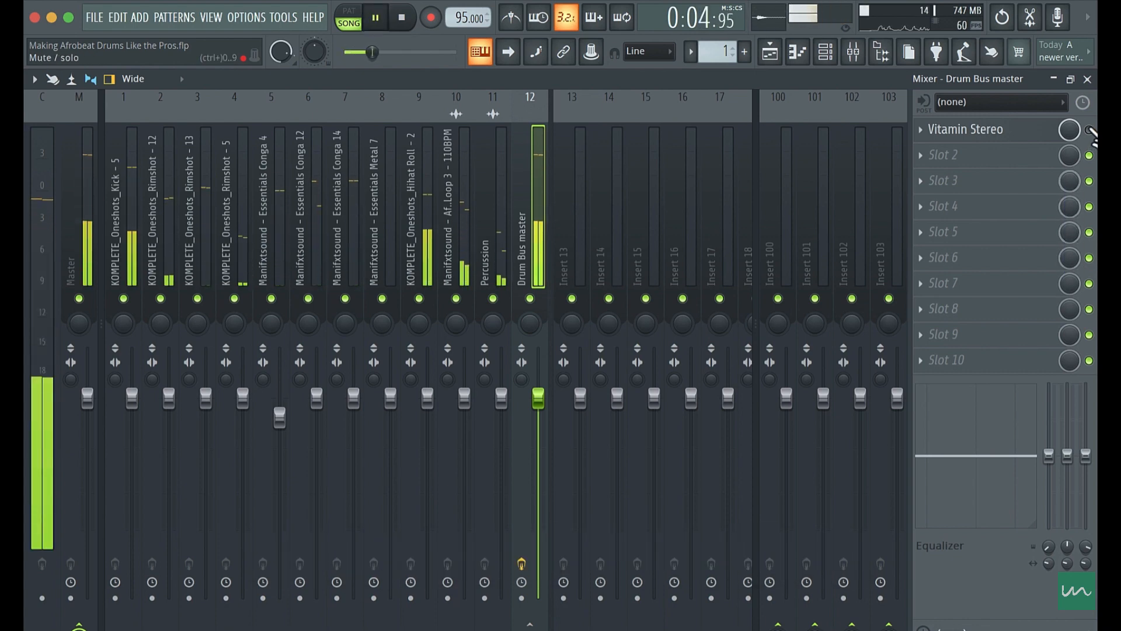
# - Compare the drum bus sound by playing the arrangement with Vitamin bypassed and with it enabled
pyautogui.press('space')
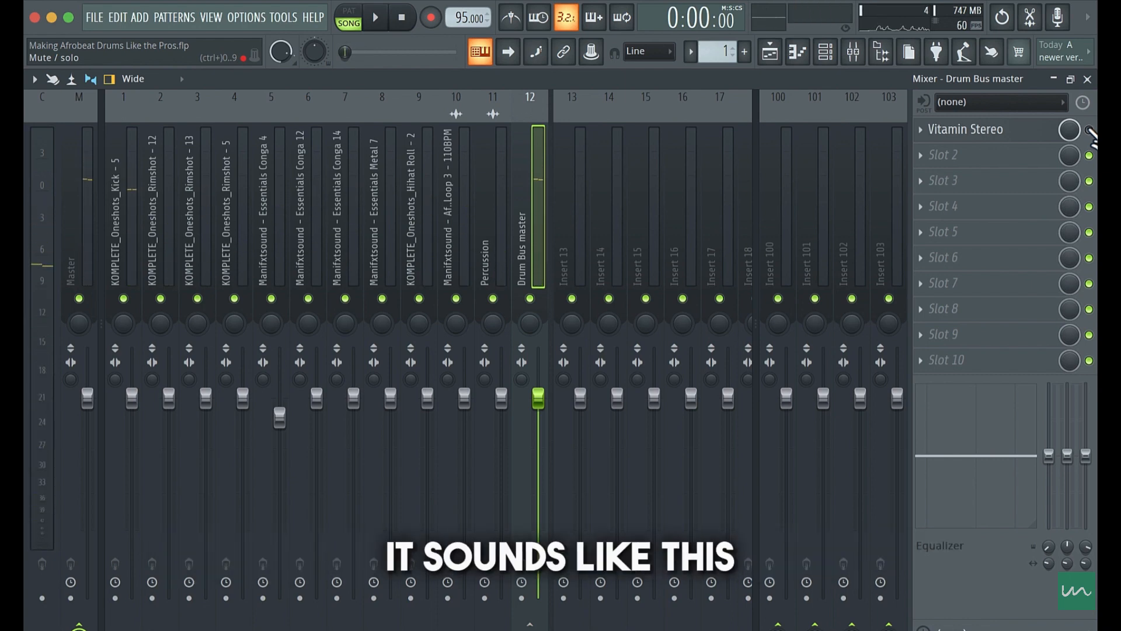
pyautogui.press('space')
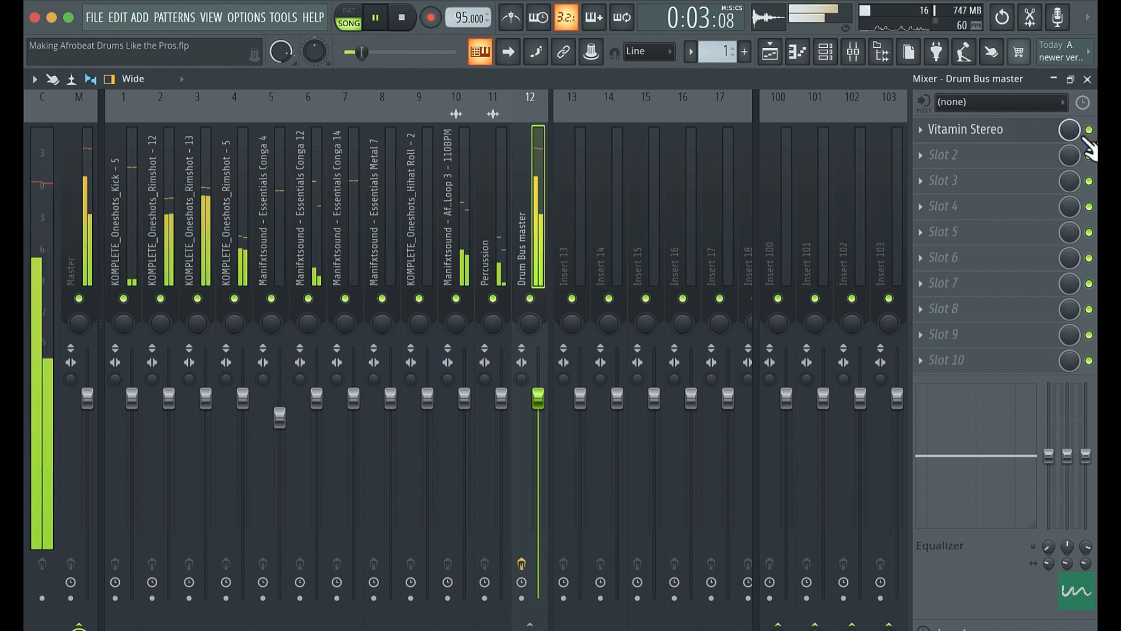
pyautogui.press('space')
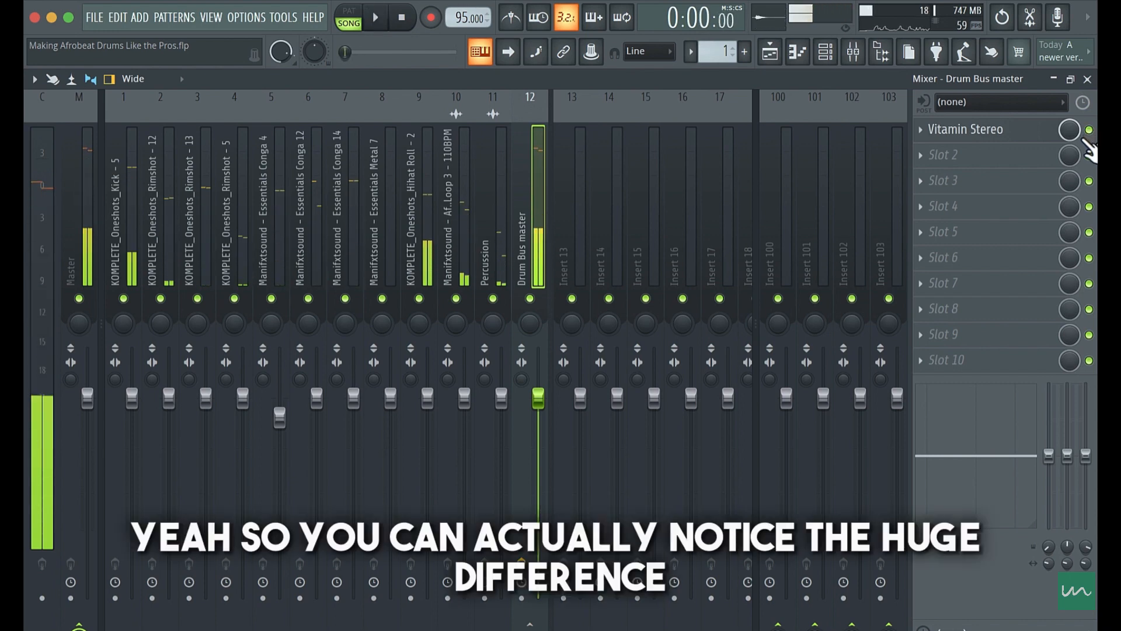